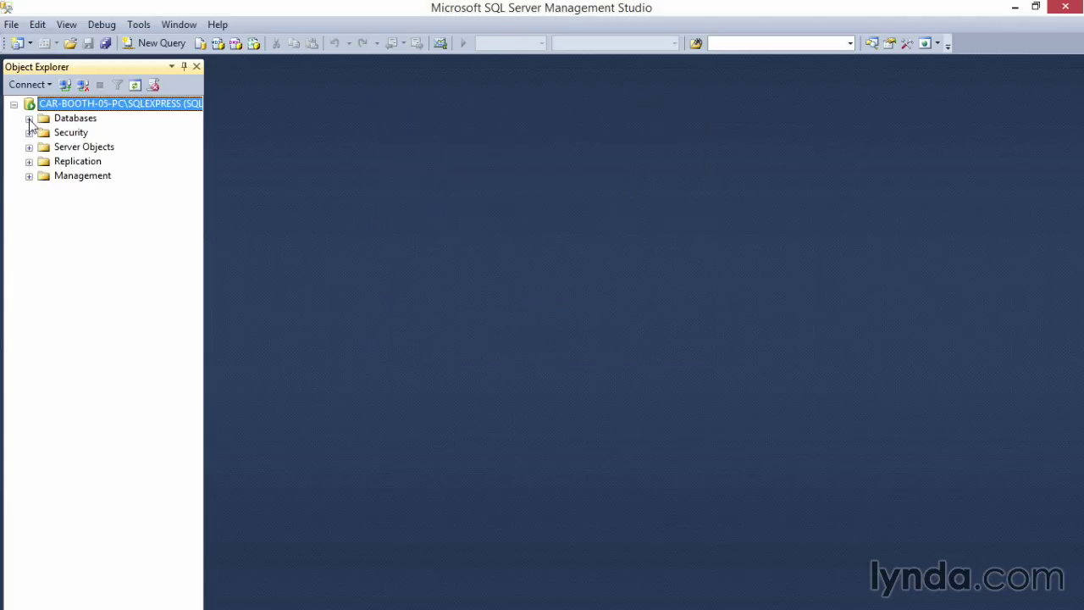
Create a new database named TwoTrees on the SQLEXPRESS server with the default owner and file settings
{"action": "left_click", "coordinate": [29, 119]}
{"action": "right_click", "coordinate": [76, 120]}
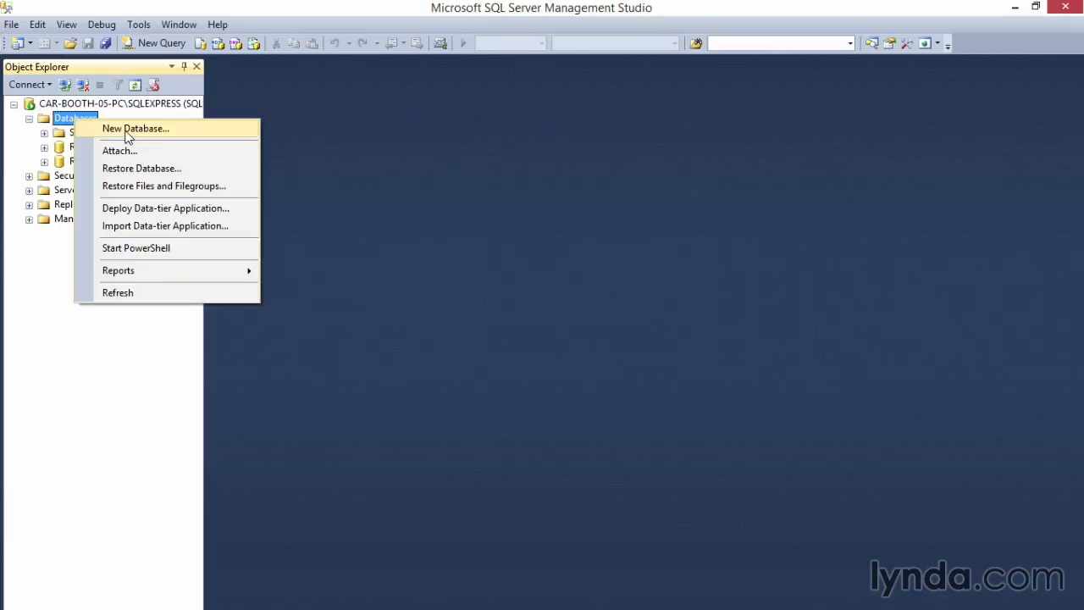
{"action": "left_click", "coordinate": [128, 130]}
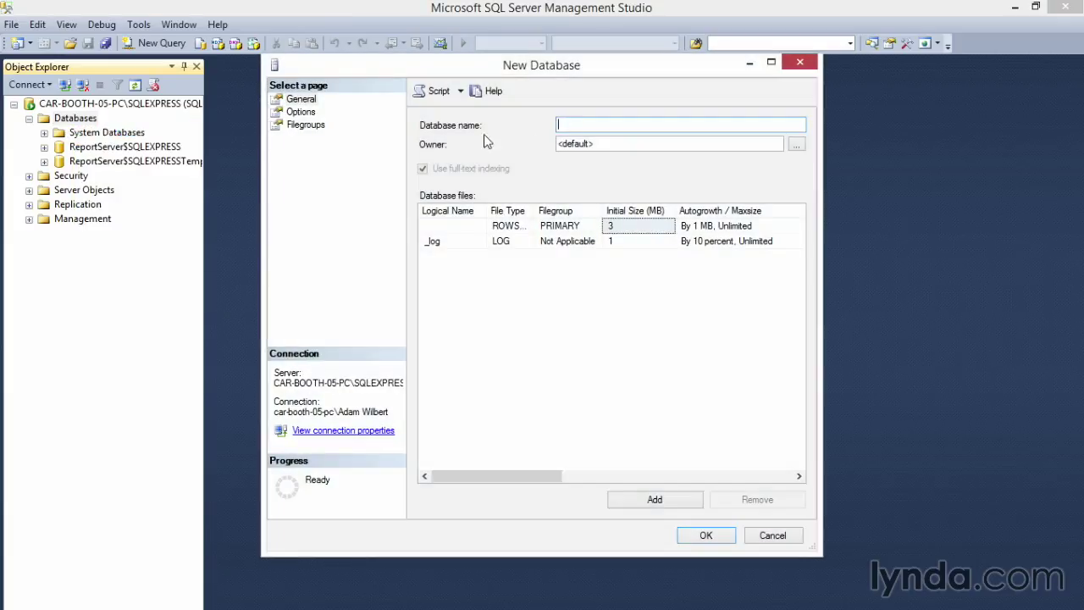
{"action": "type", "text": "Two Trees"}
{"action": "key", "text": "ctrl+Left"}
{"action": "key", "text": "BackSpace"}
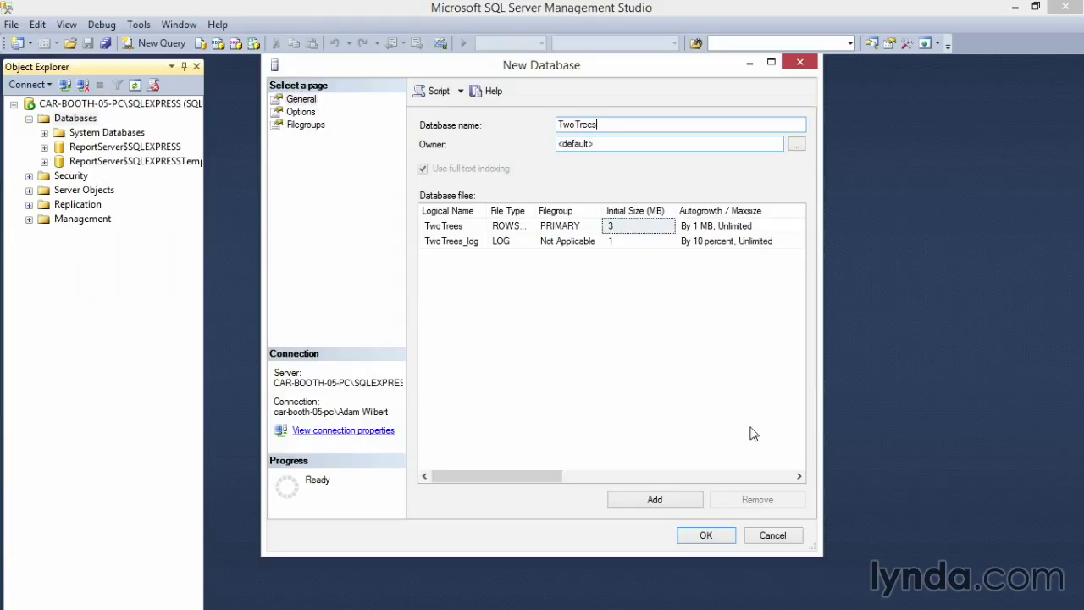
{"action": "left_click", "coordinate": [706, 535]}
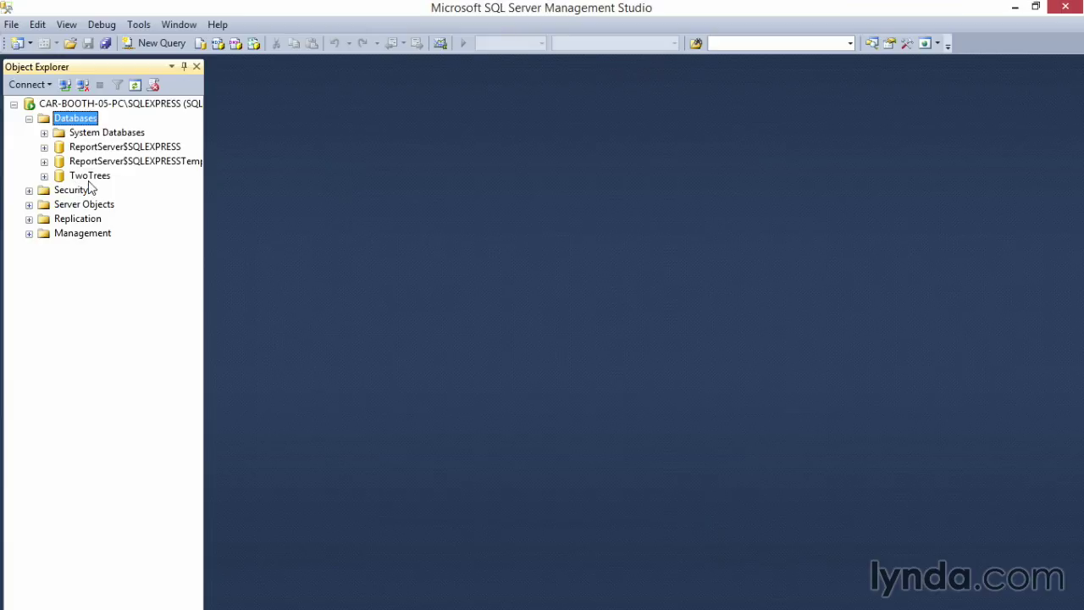
Start designing a new table in the TwoTrees database
{"action": "left_click", "coordinate": [44, 176]}
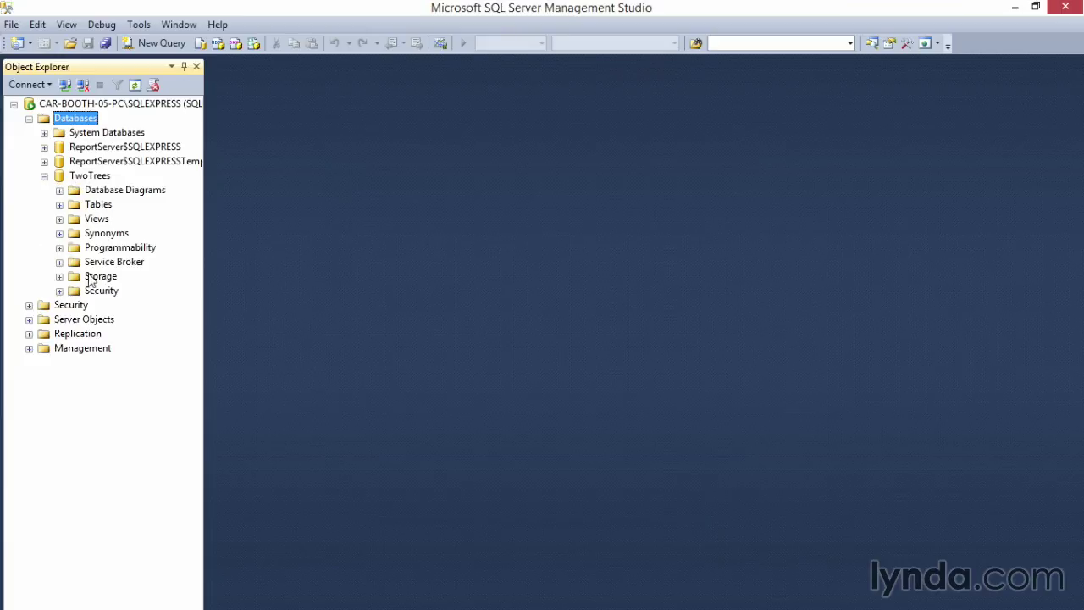
{"action": "right_click", "coordinate": [96, 206]}
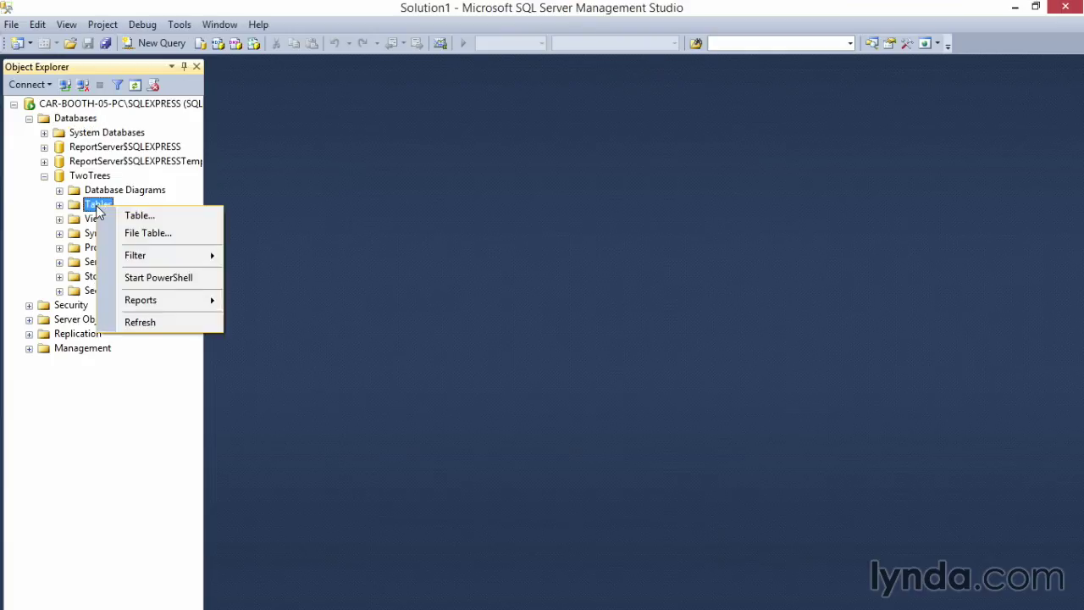
{"action": "left_click", "coordinate": [152, 218]}
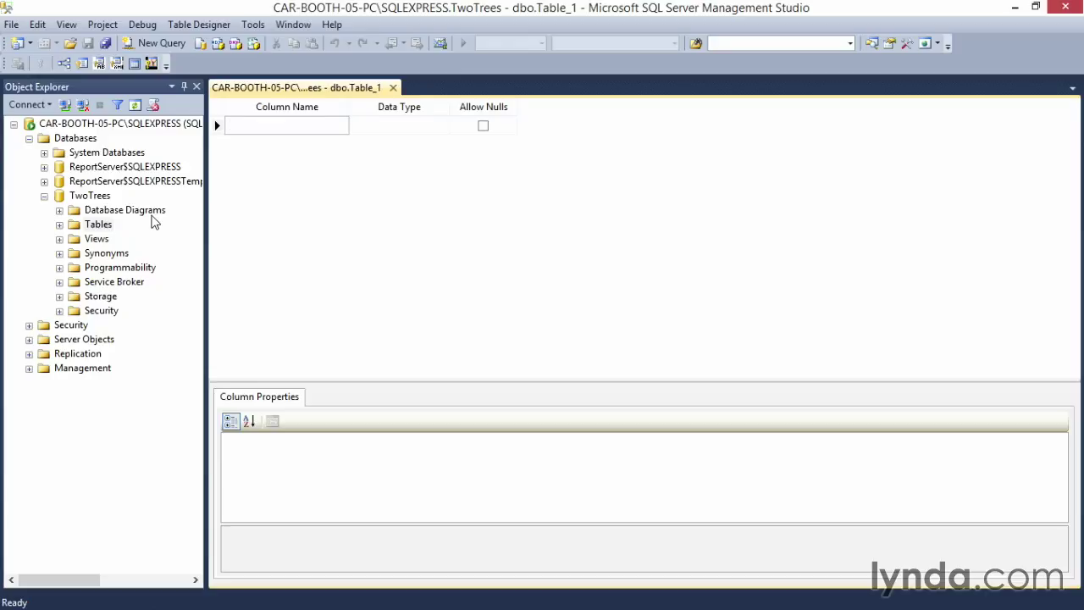
Add a CustomerID column with the int data type as the table's first column
{"action": "type", "text": "CustomerID"}
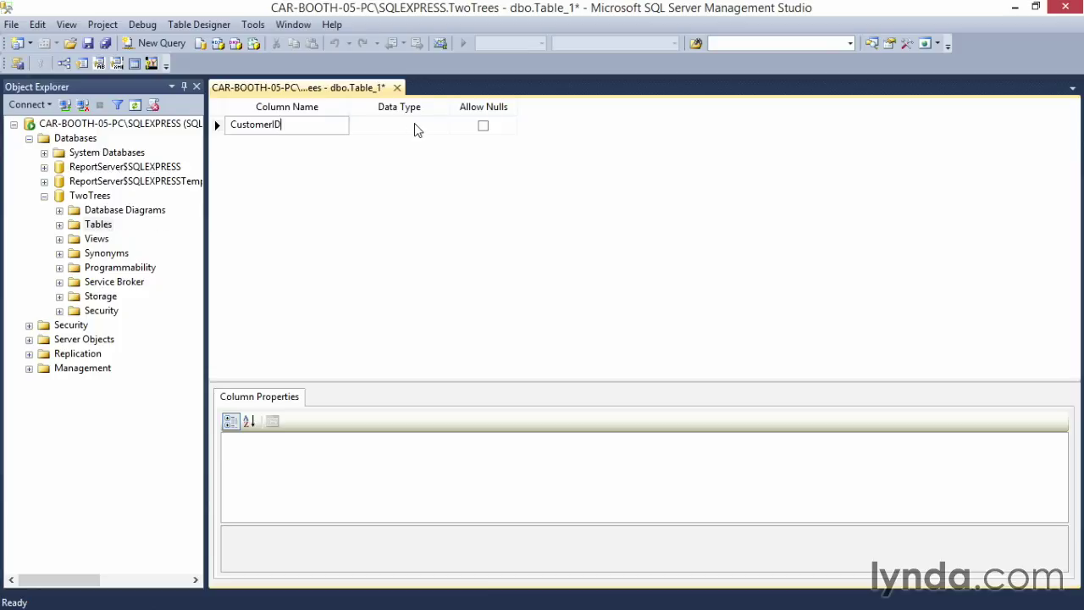
{"action": "left_click", "coordinate": [415, 128]}
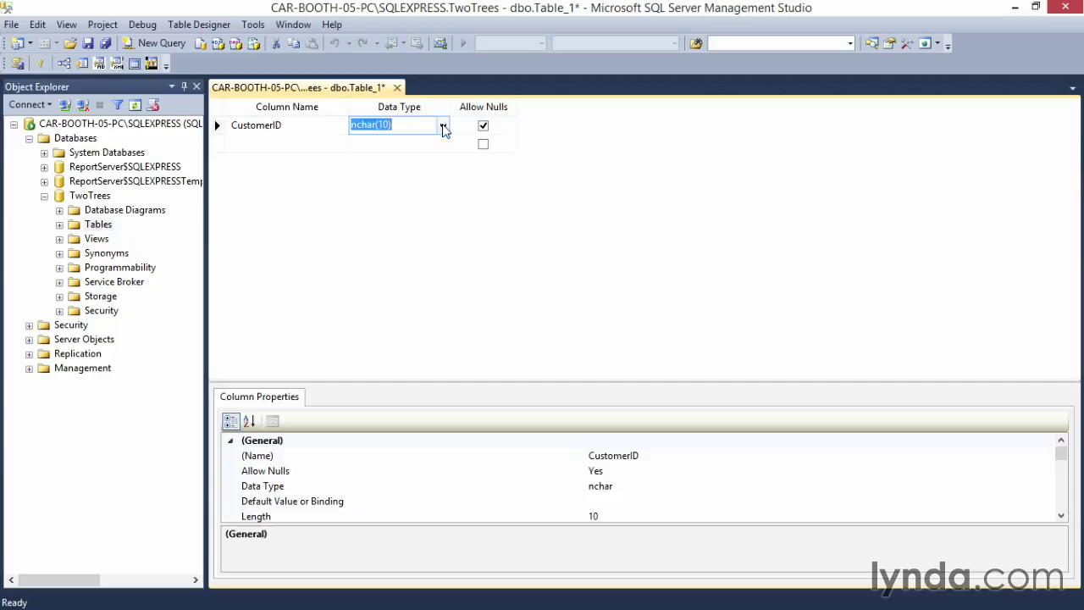
{"action": "left_click", "coordinate": [442, 126]}
{"action": "mouse_move", "coordinate": [446, 201]}
{"action": "left_mouse_down"}
{"action": "mouse_move", "coordinate": [445, 226]}
{"action": "mouse_move", "coordinate": [449, 203]}
{"action": "left_mouse_up"}
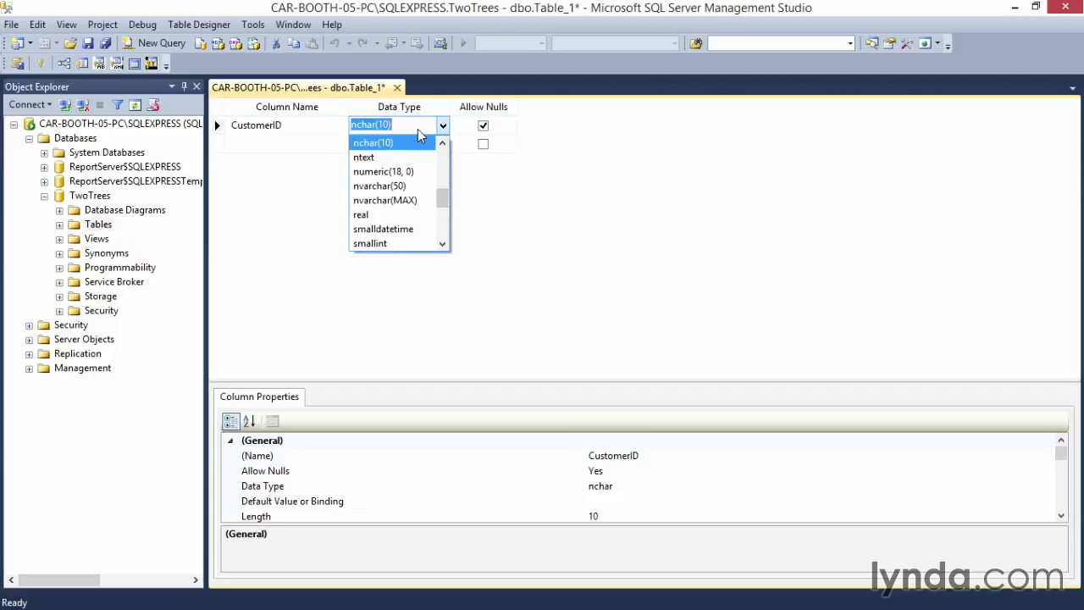
{"action": "type", "text": "int"}
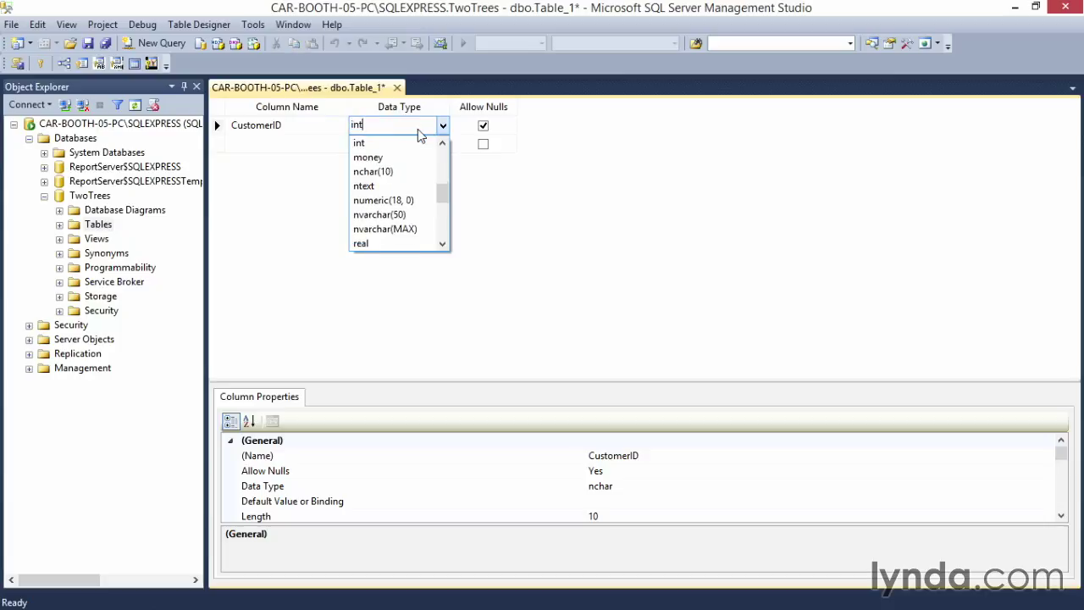
{"action": "left_click", "coordinate": [402, 143]}
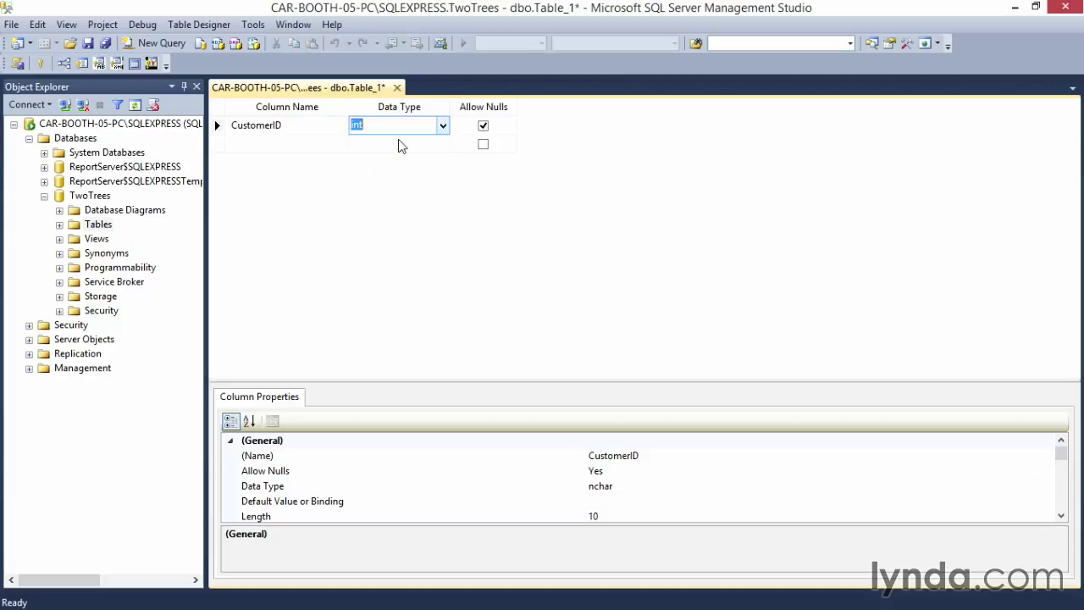
Set Is Identity to Yes for the CustomerID column and make it the table's primary key
{"action": "left_click_drag", "start_coordinate": [498, 385], "coordinate": [498, 280]}
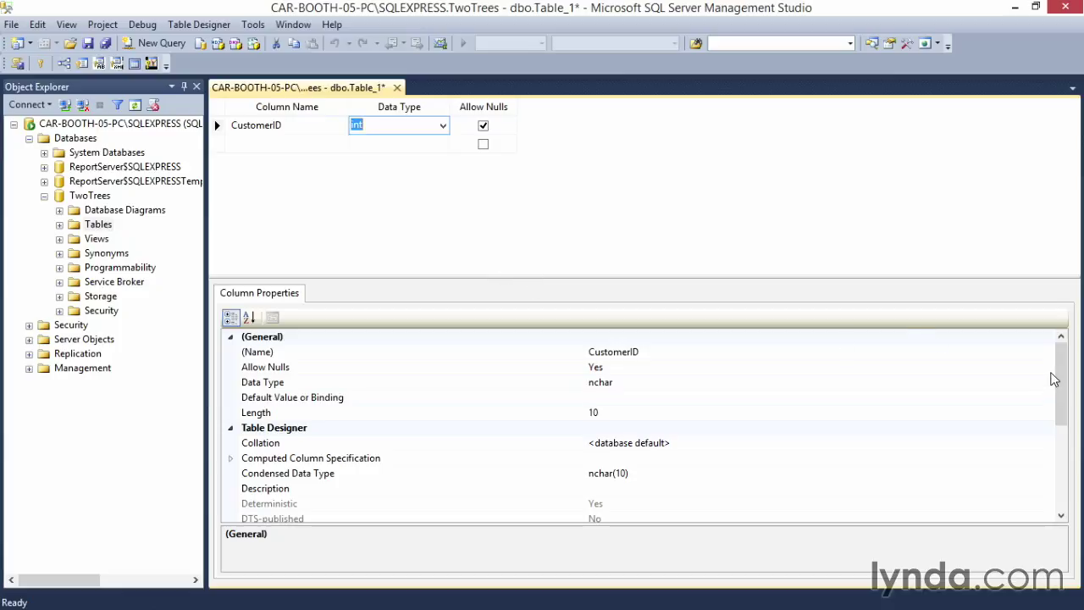
{"action": "left_click_drag", "start_coordinate": [1061, 377], "coordinate": [1064, 440]}
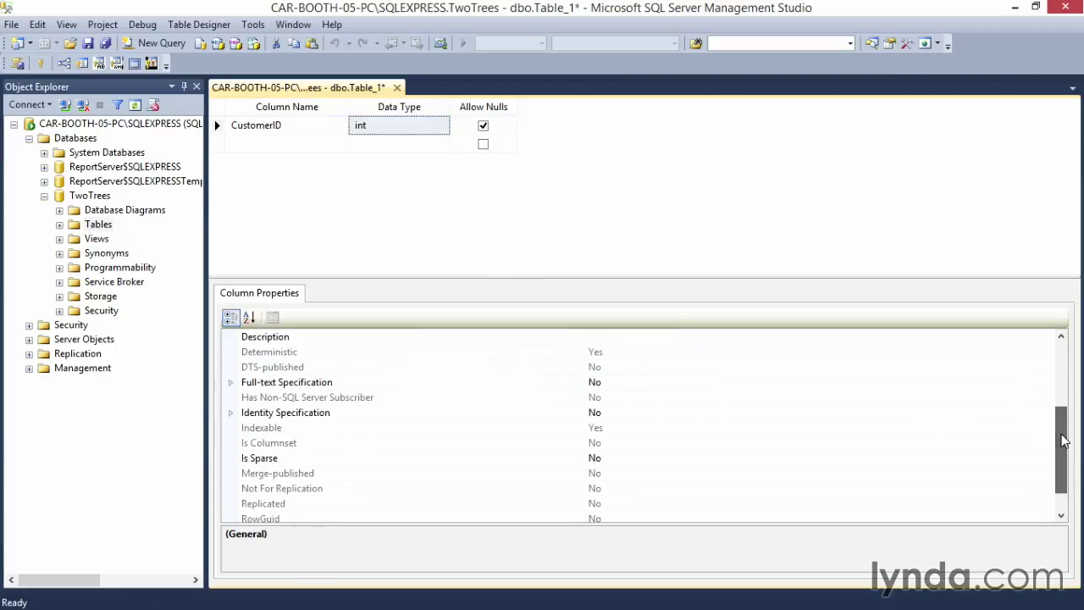
{"action": "left_click", "coordinate": [231, 414]}
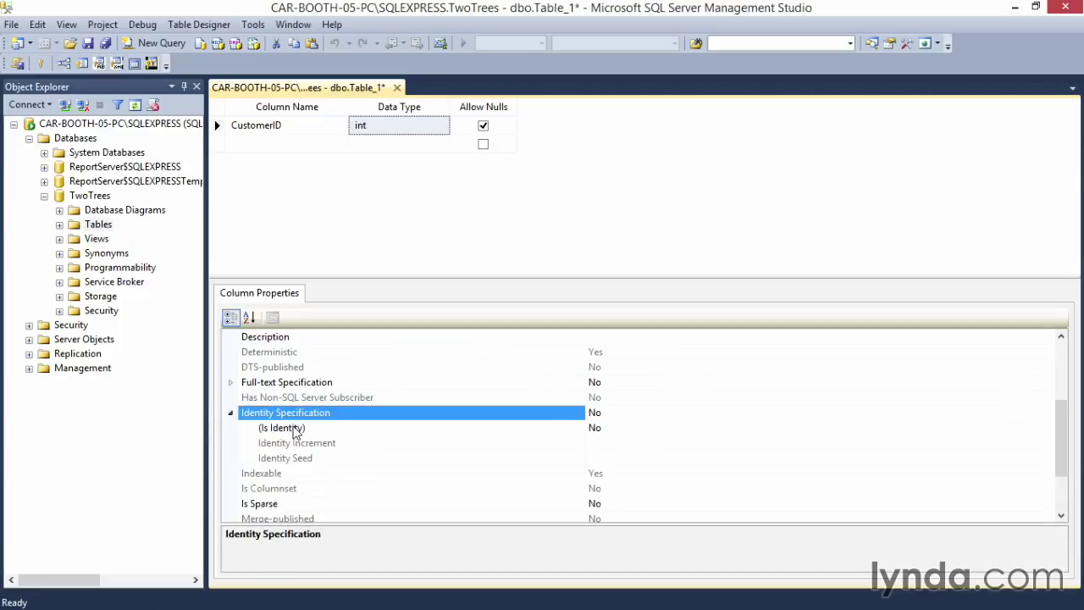
{"action": "left_click", "coordinate": [293, 430]}
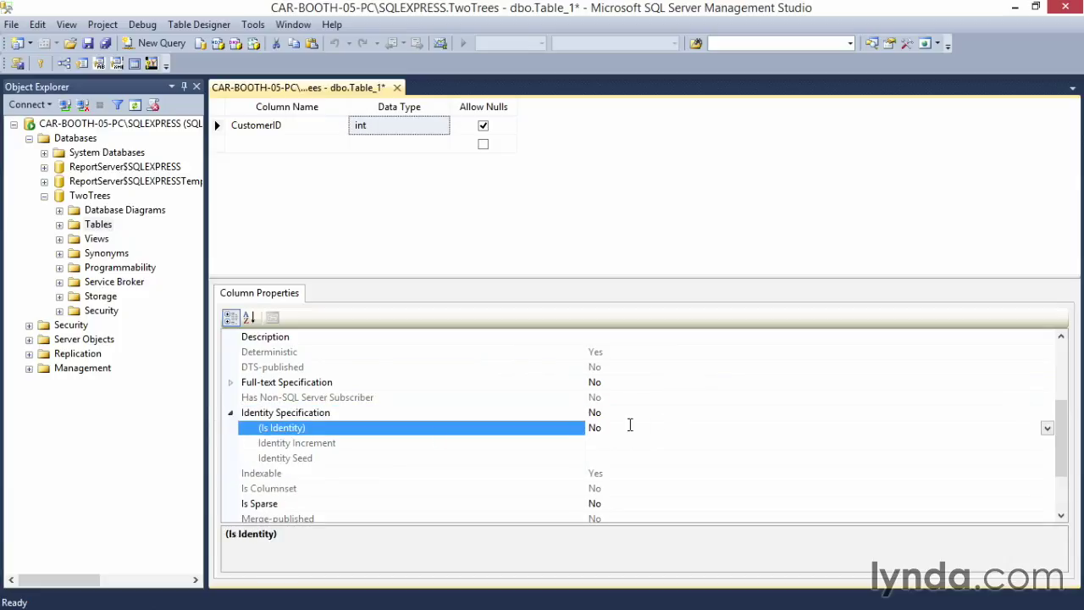
{"action": "left_click", "coordinate": [1047, 428]}
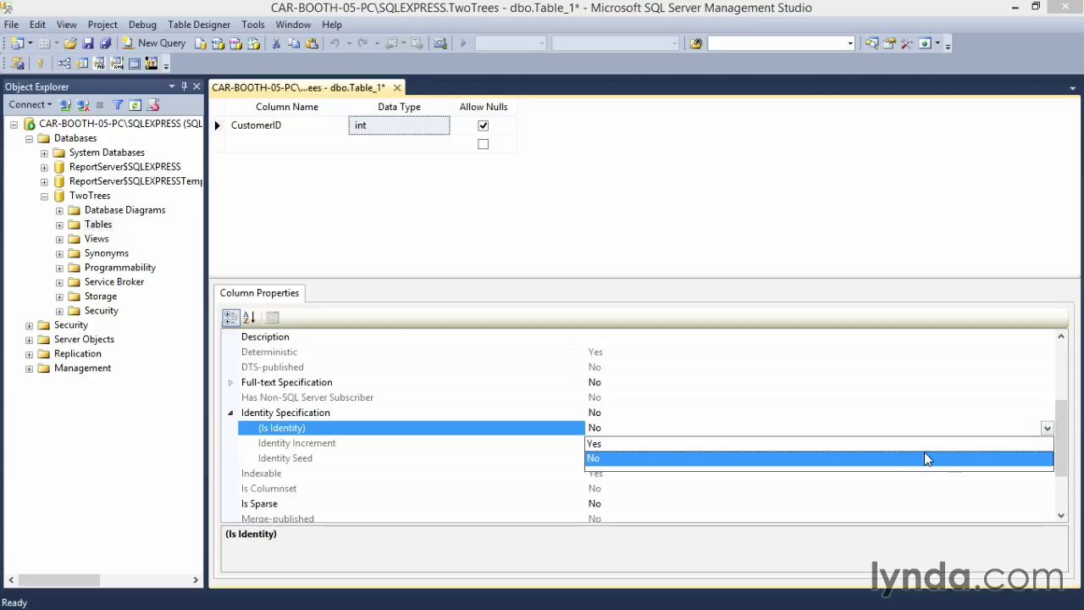
{"action": "left_click", "coordinate": [884, 457]}
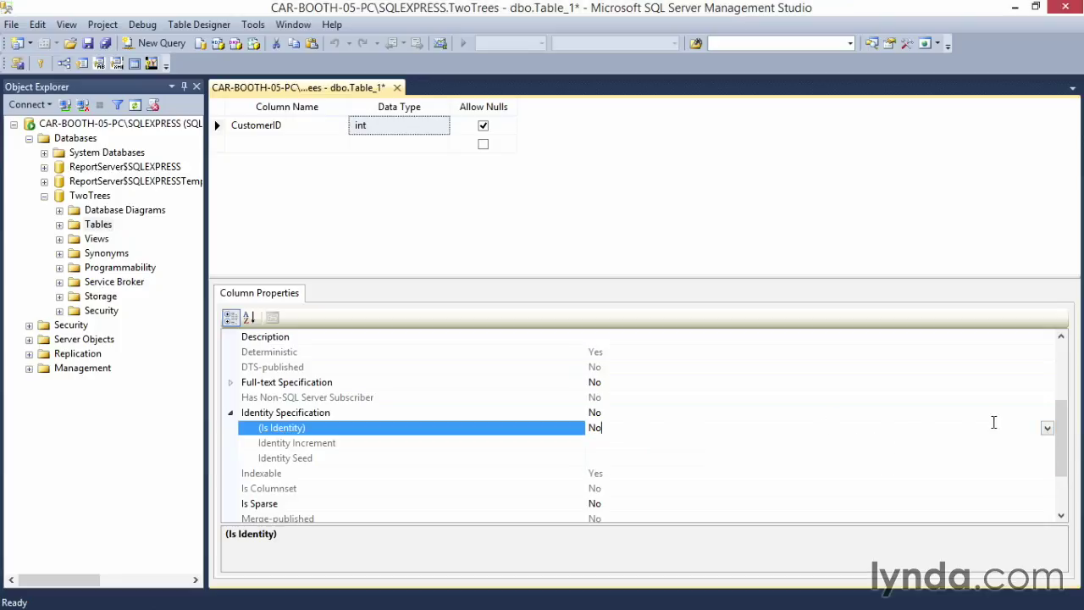
{"action": "left_click", "coordinate": [1047, 427]}
{"action": "left_click", "coordinate": [912, 443]}
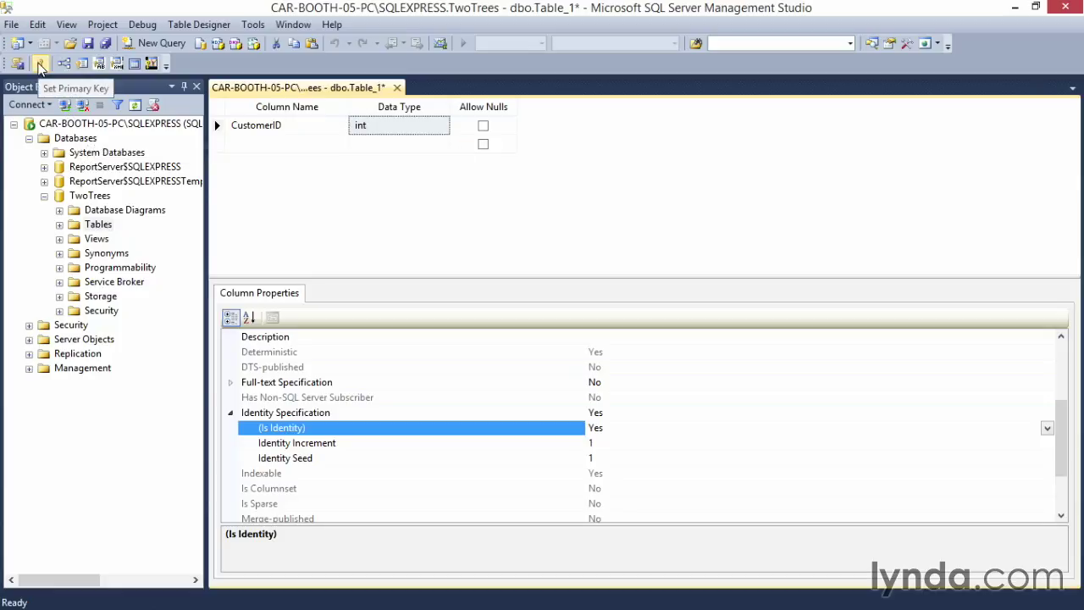
{"action": "left_click", "coordinate": [40, 65]}
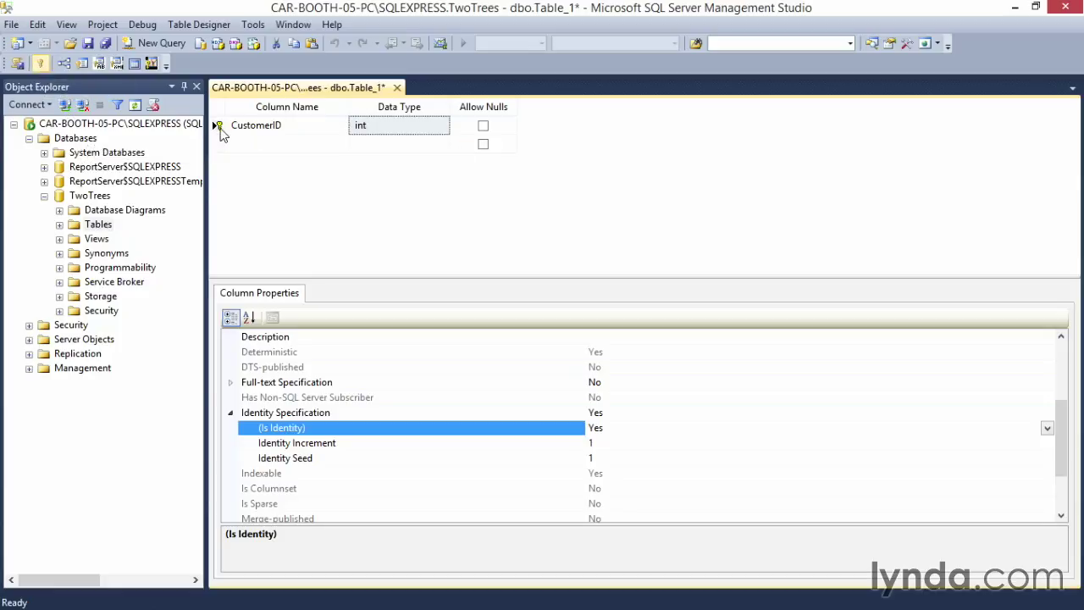
Add a FirstName column with the varchar(50) data type below CustomerID
{"action": "left_click", "coordinate": [260, 144]}
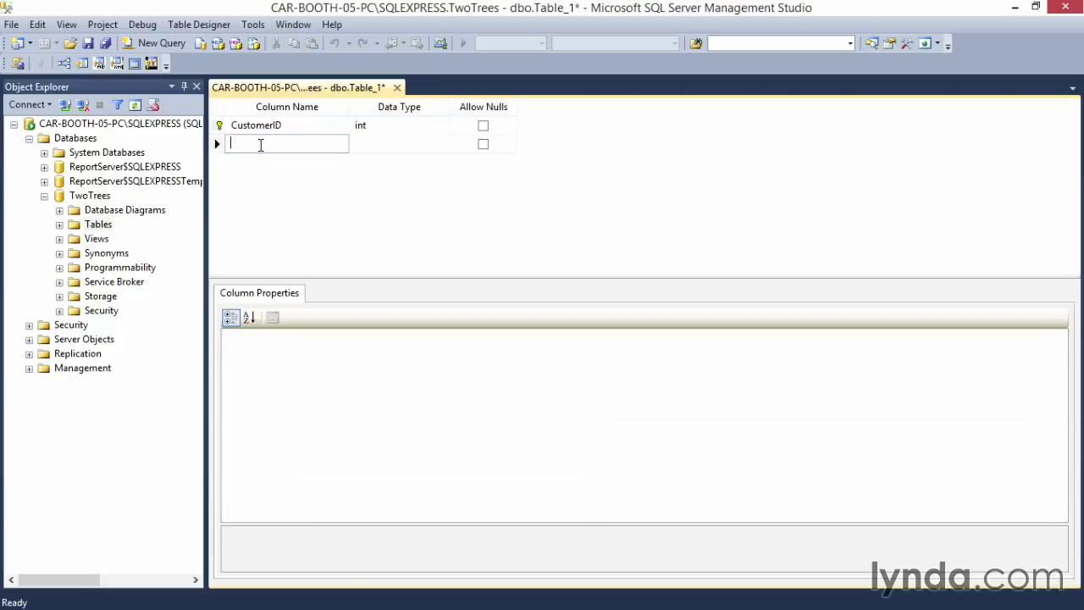
{"action": "type", "text": "FirstName"}
{"action": "key", "text": "Tab"}
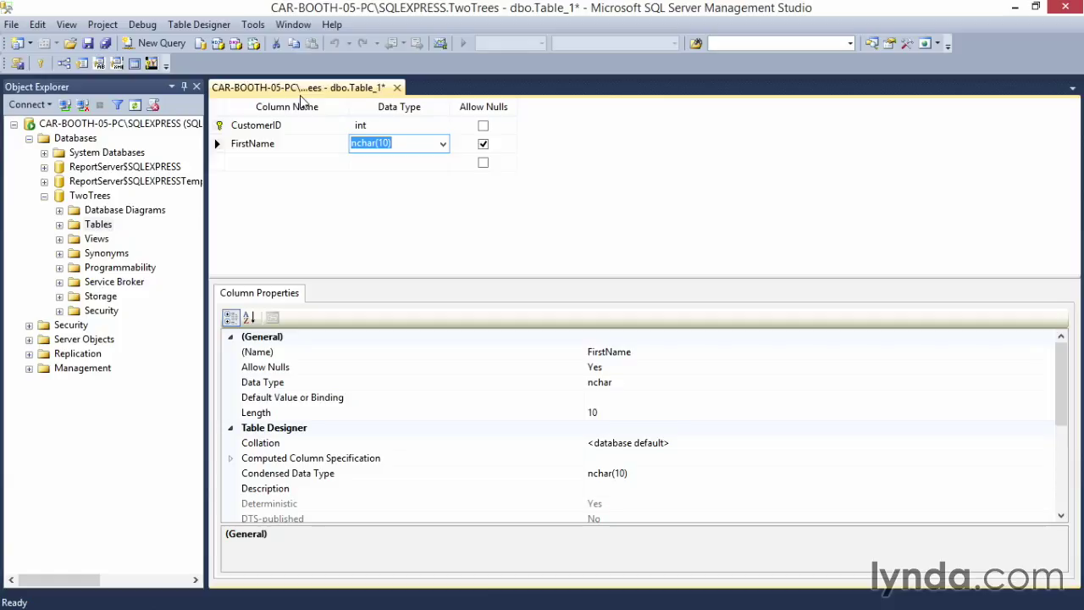
{"action": "type", "text": "varchar(50)"}
{"action": "key", "text": "Down"}
Add a LastName column with the varchar(50) data type below FirstName
{"action": "left_click", "coordinate": [248, 162]}
{"action": "type", "text": "LastName"}
{"action": "key", "text": "Tab"}
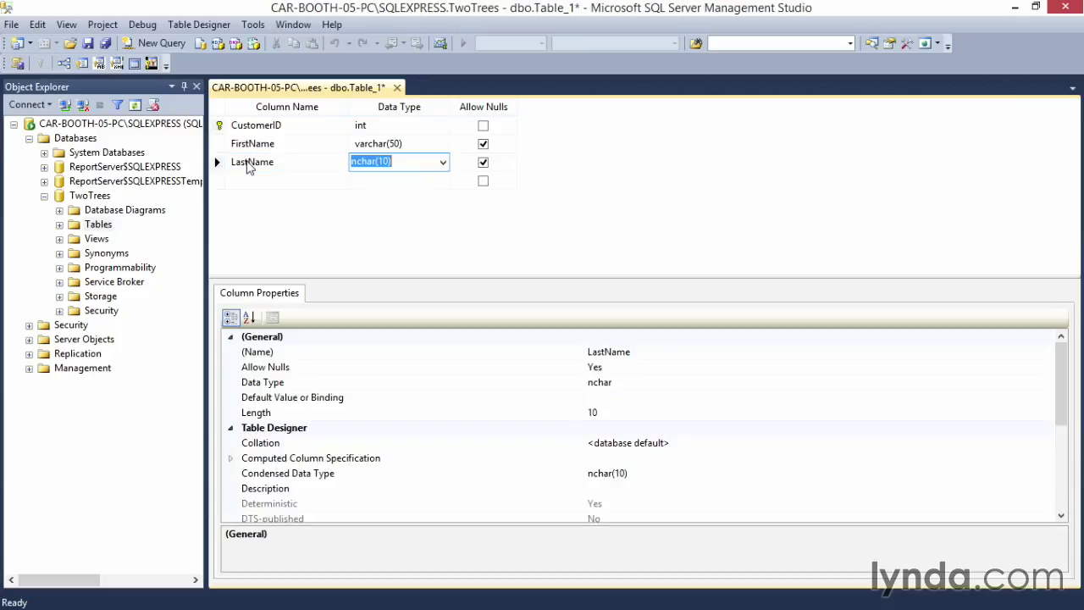
{"action": "type", "text": "varchar"}
{"action": "key", "text": "Tab"}
{"action": "key", "text": "Tab"}
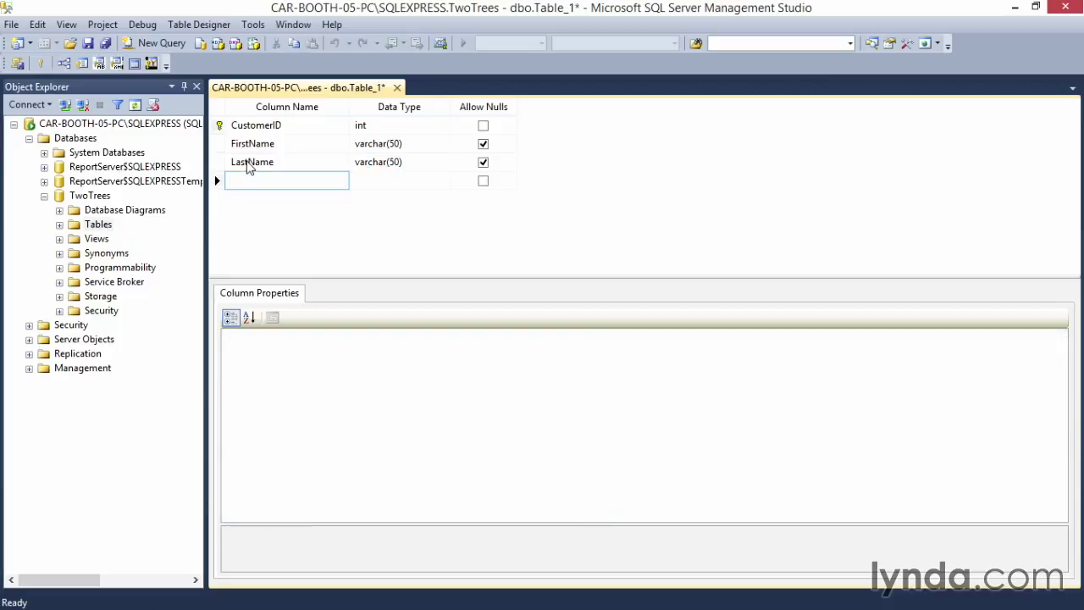
Add a BillingAddress column with the varchar(100) data type below LastName
{"action": "type", "text": "BillingAddress"}
{"action": "key", "text": "Tab"}
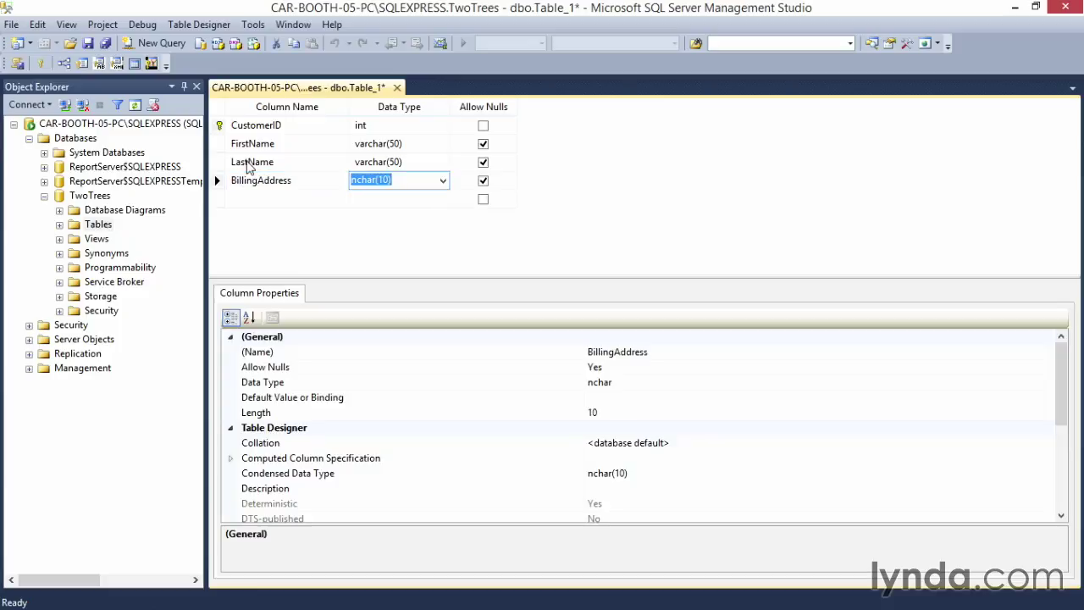
{"action": "type", "text": "varchar(1"}
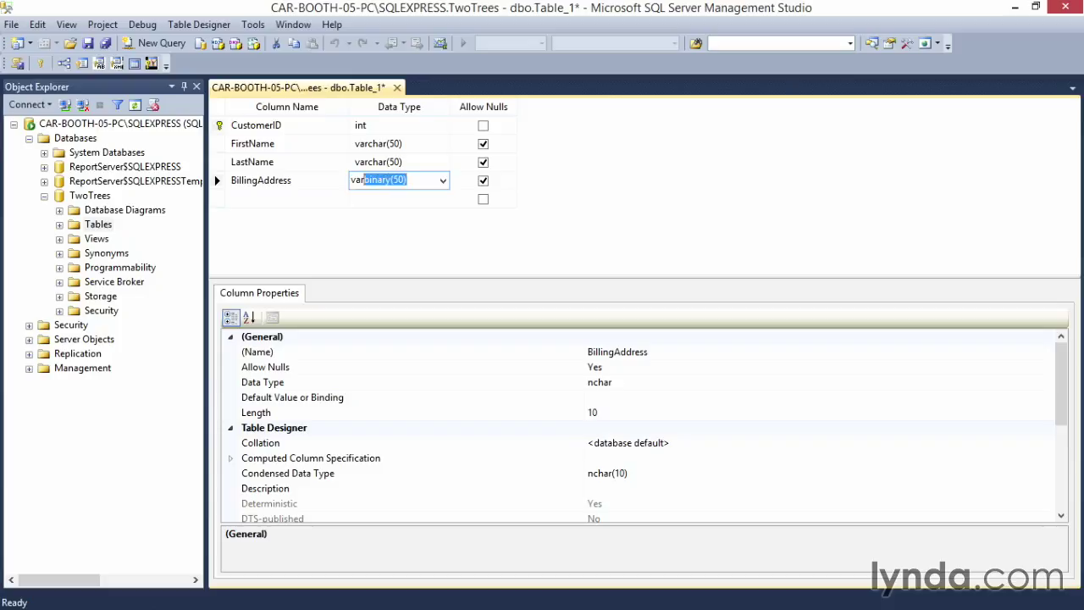
{"action": "type", "text": "00)"}
{"action": "key", "text": "Tab"}
{"action": "key", "text": "Tab"}
Add a BillingCity column with the varchar(50) data type below BillingAddress
{"action": "type", "text": "BillingCity"}
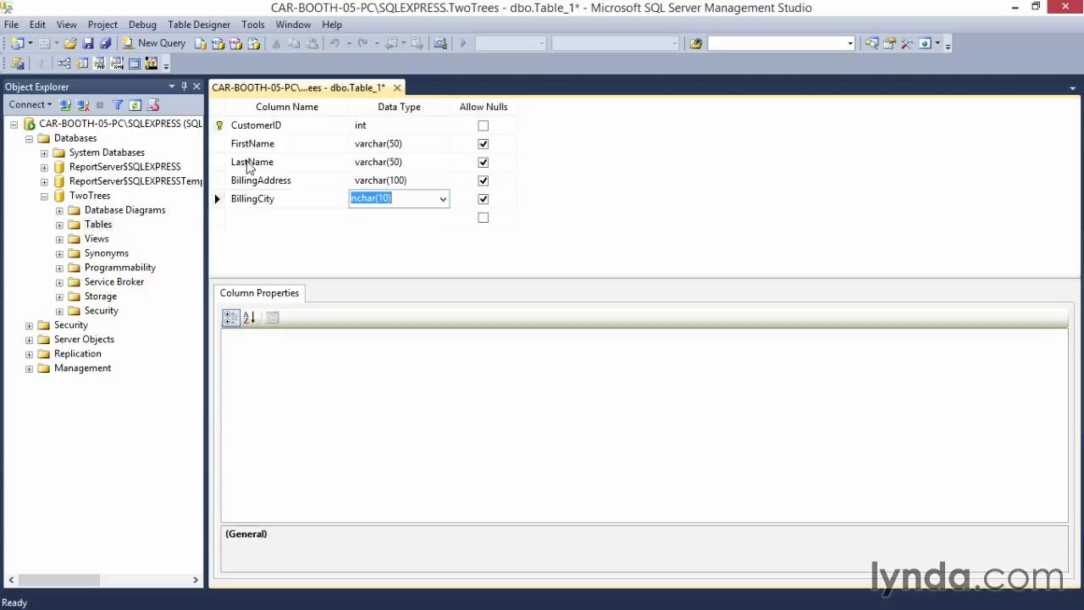
{"action": "key", "text": "Tab"}
{"action": "type", "text": "varcar"}
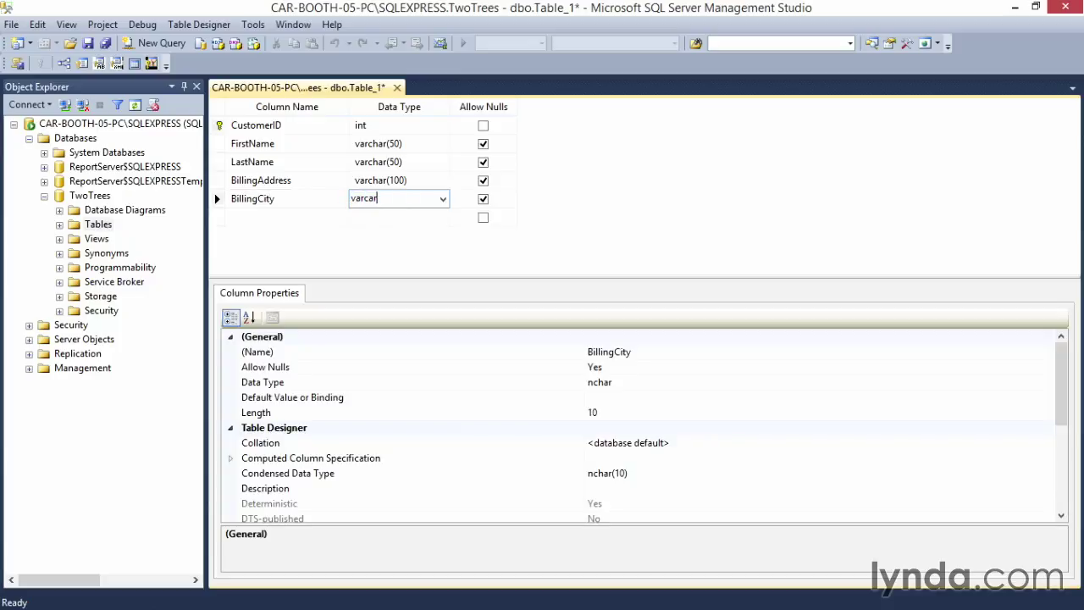
{"action": "type", "text": "(50)"}
{"action": "key", "text": "Left"}
{"action": "key", "text": "Left"}
{"action": "key", "text": "Left"}
{"action": "key", "text": "Left"}
{"action": "key", "text": "Left"}
{"action": "type", "text": "h"}
{"action": "key", "text": "Right"}
{"action": "key", "text": "Right"}
{"action": "key", "text": "Right"}
{"action": "key", "text": "Right"}
{"action": "key", "text": "Return"}
{"action": "key", "text": "shift+Tab"}
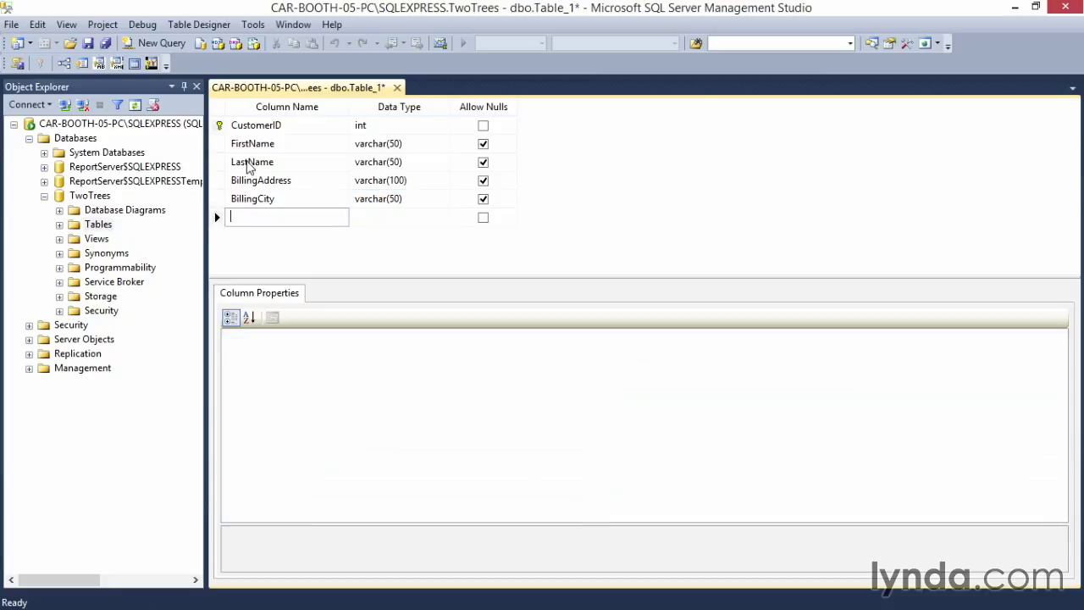
Add a BillingState column with the varchar(2) data type below BillingCity
{"action": "type", "text": "BillingState"}
{"action": "key", "text": "Tab"}
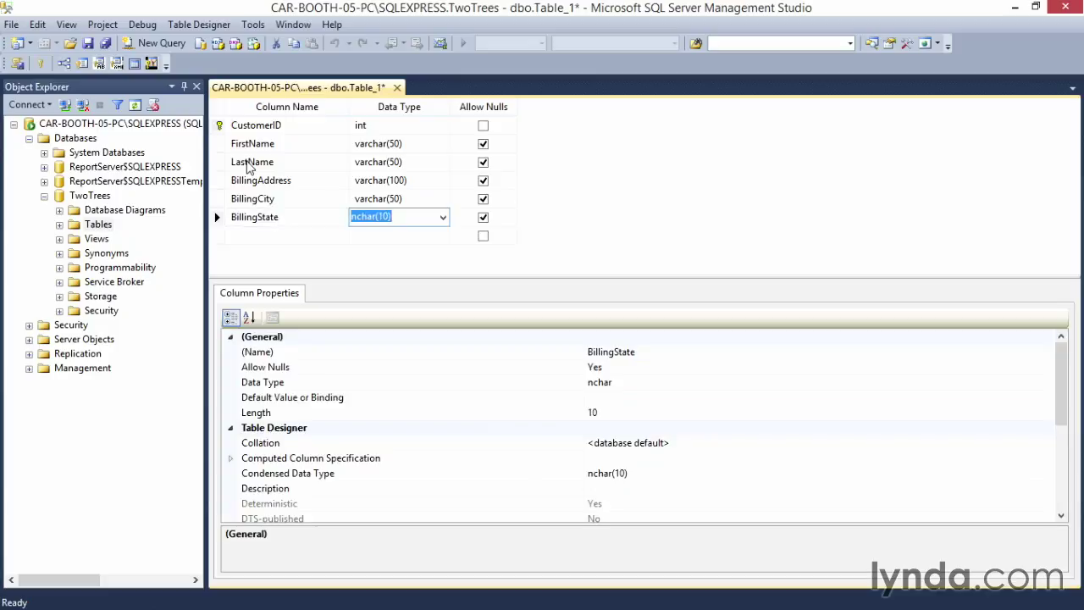
{"action": "type", "text": "varchar(2)"}
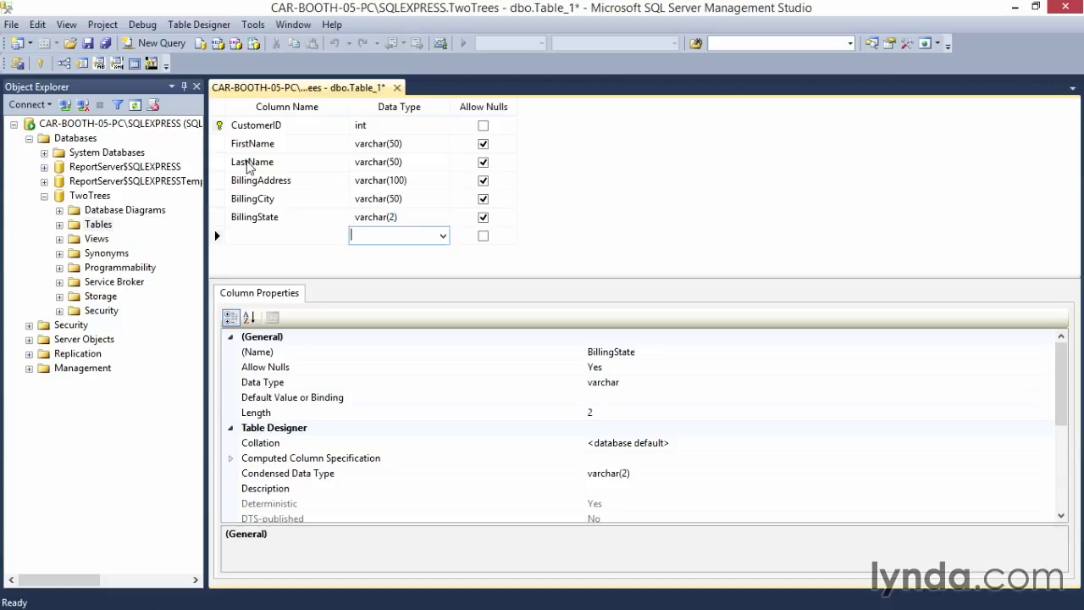
{"action": "key", "text": "Tab"}
{"action": "key", "text": "Tab"}
Add a BillingZip column with the varchar(5) data type below BillingState
{"action": "type", "text": "B"}
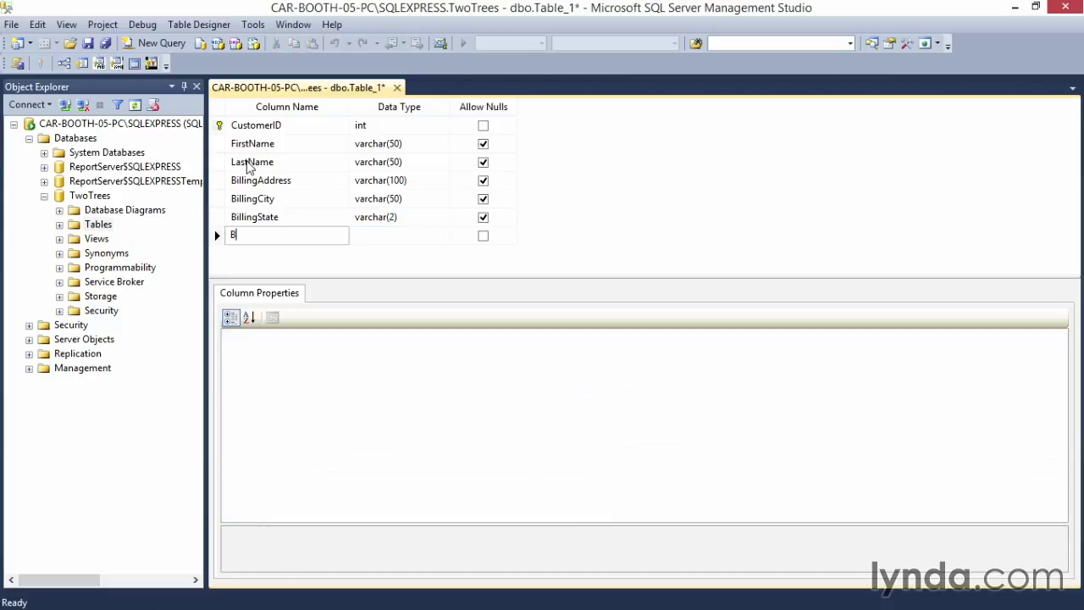
{"action": "type", "text": "illingZip"}
{"action": "key", "text": "Tab"}
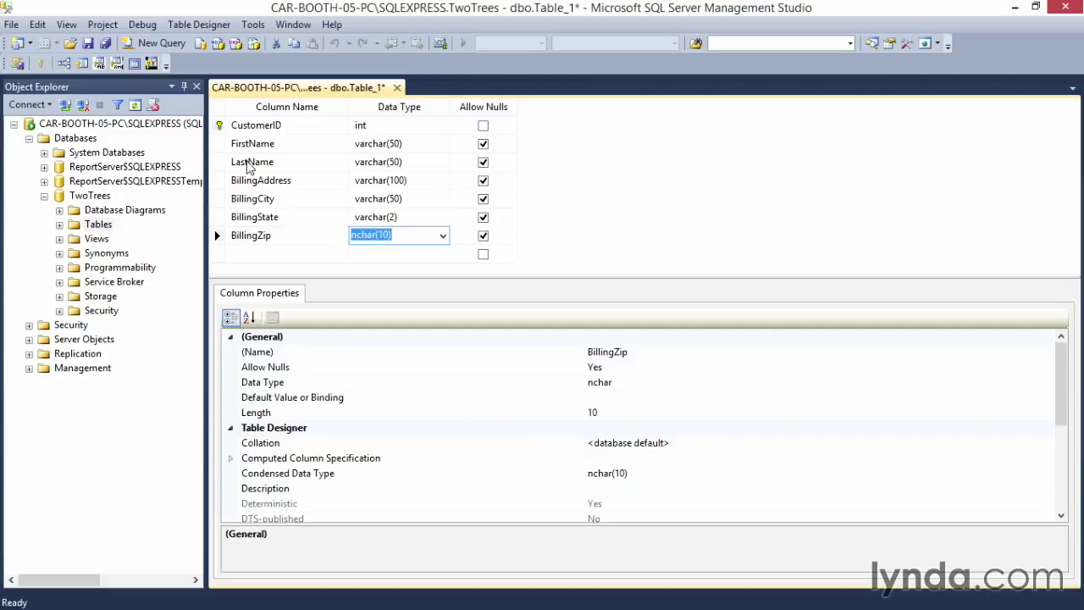
{"action": "type", "text": "varchar(5)"}
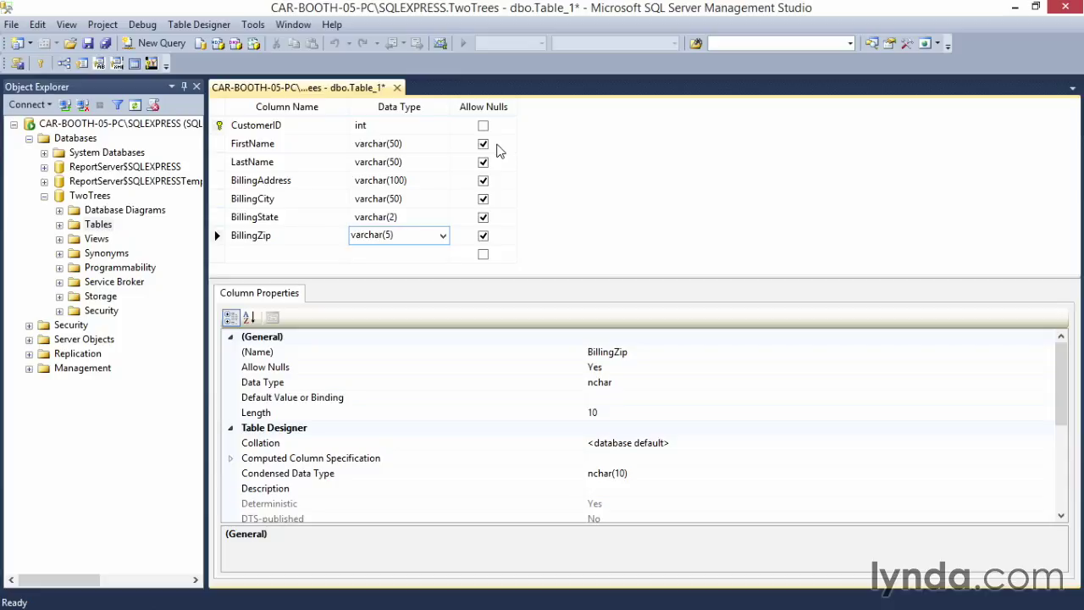
Disallow null values for the FirstName and LastName columns
{"action": "left_click", "coordinate": [483, 144]}
{"action": "left_click", "coordinate": [482, 161]}
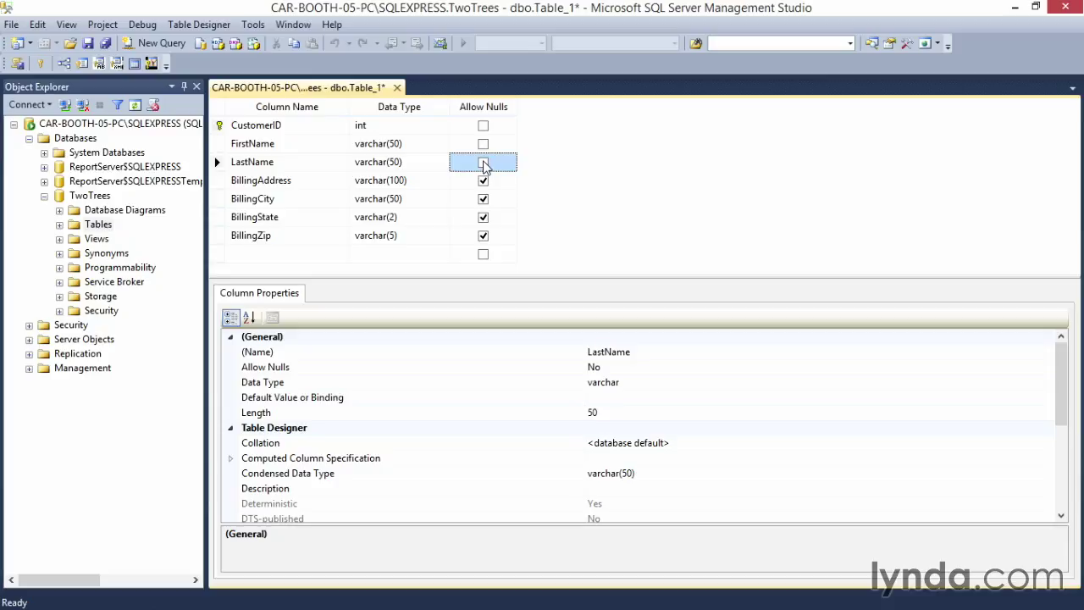
Save the new table as Customers and close its design
{"action": "left_click", "coordinate": [88, 44]}
{"action": "type", "text": "Customers"}
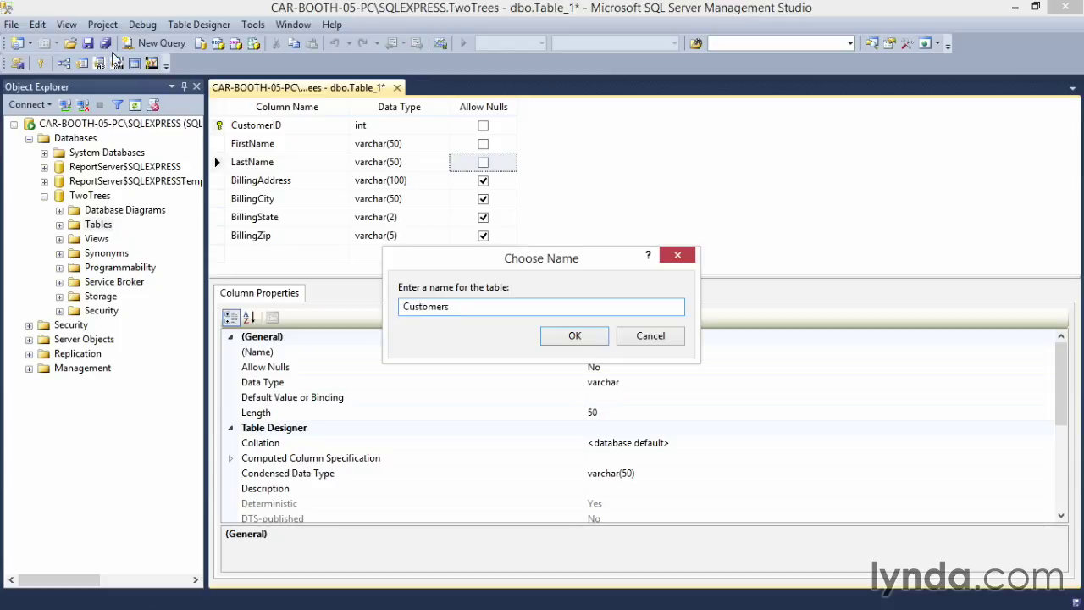
{"action": "left_click", "coordinate": [570, 338]}
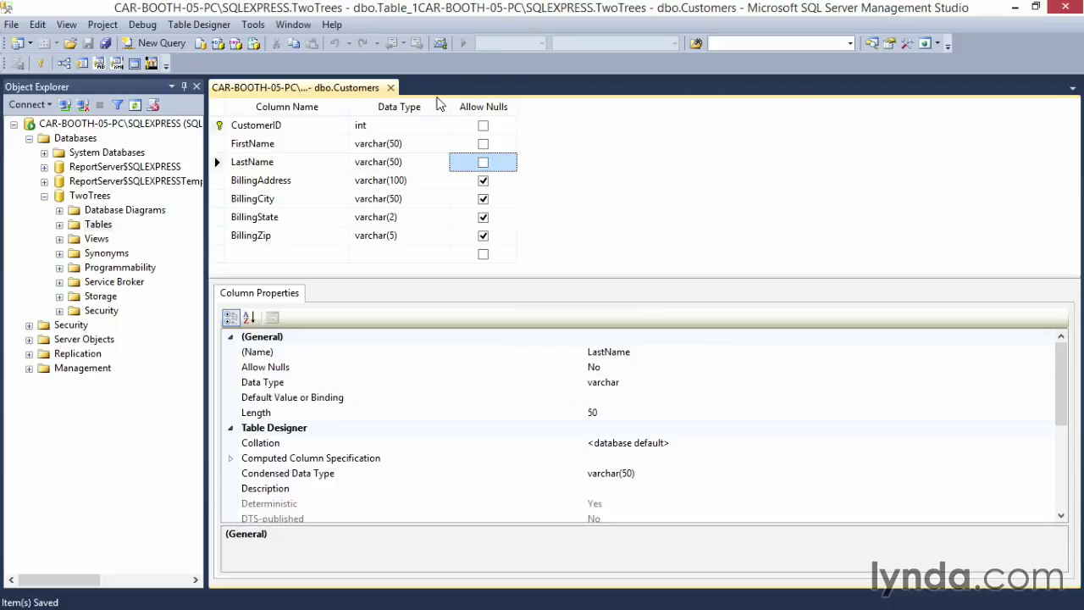
{"action": "left_click", "coordinate": [391, 88]}
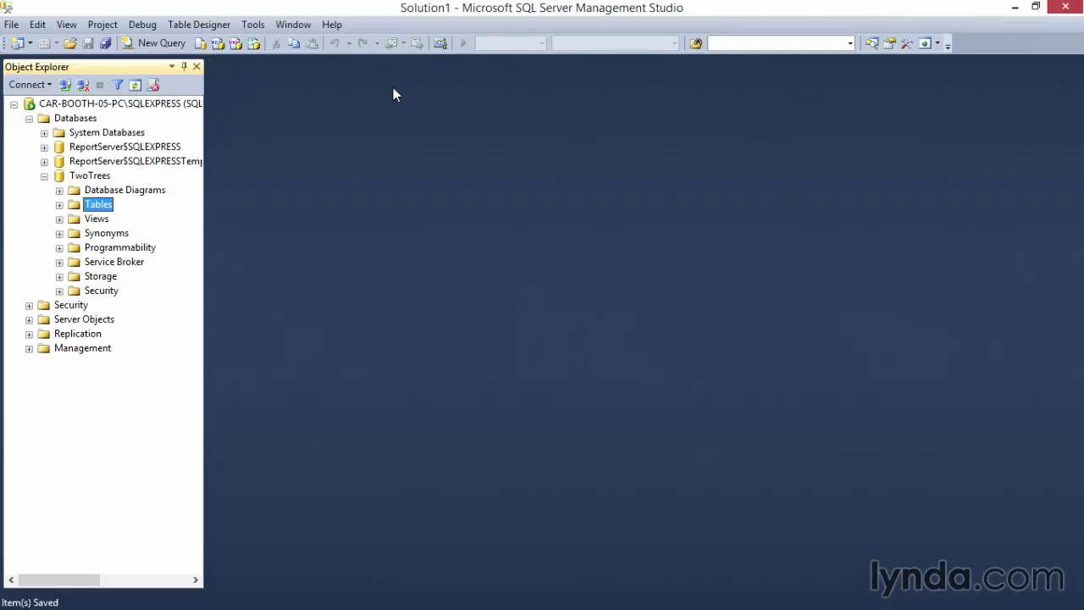
Refresh the Tables folder of the TwoTrees database and expand it
{"action": "right_click", "coordinate": [74, 210]}
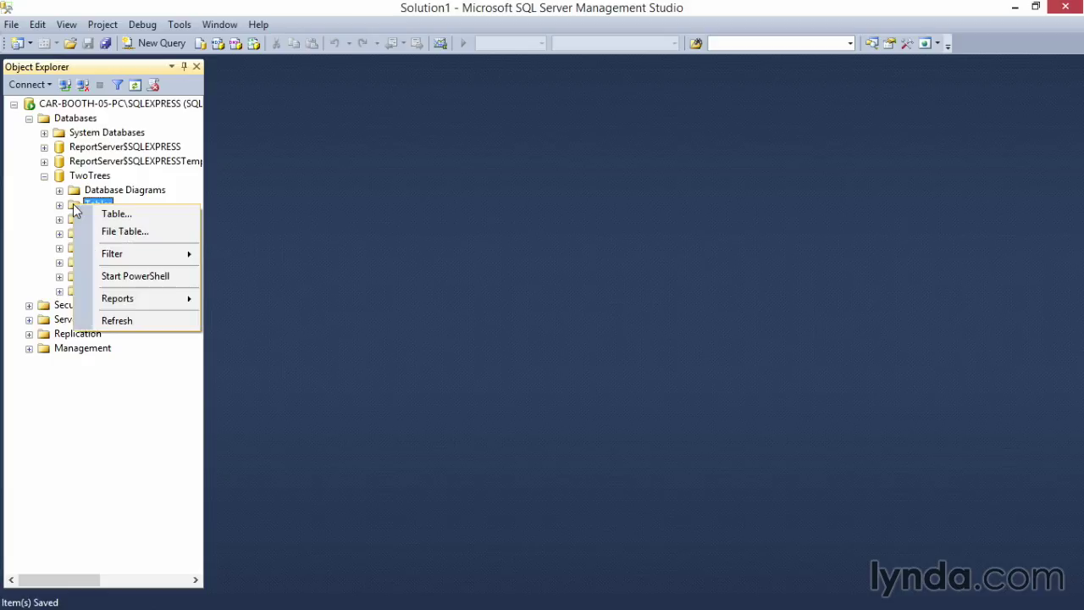
{"action": "left_click", "coordinate": [137, 321]}
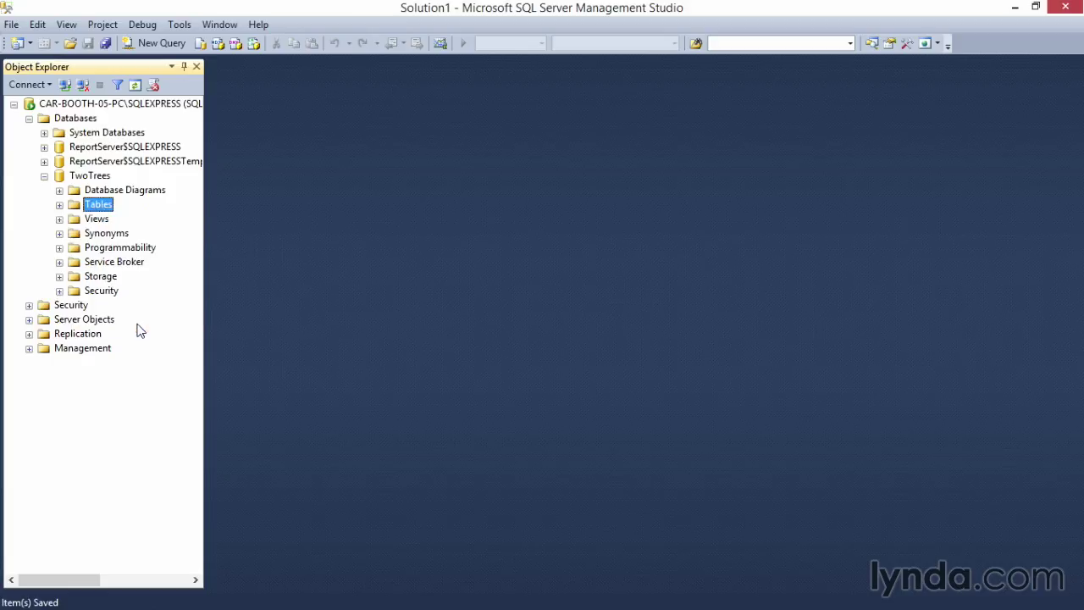
{"action": "left_click", "coordinate": [60, 205]}
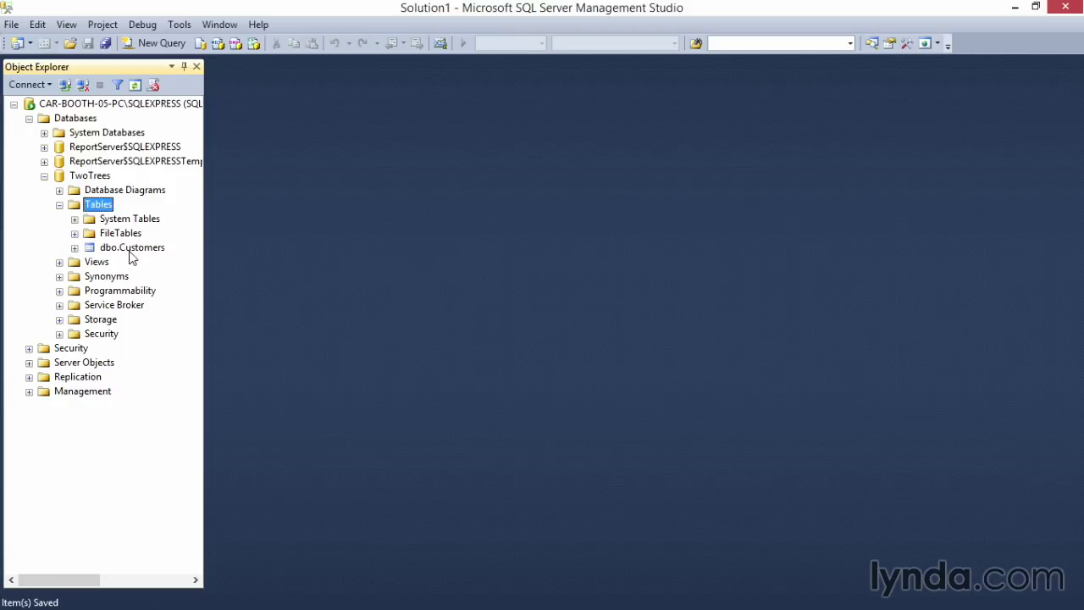
Create another table in the TwoTrees database and add an InvoiceID column with the int data type
{"action": "right_click", "coordinate": [74, 210]}
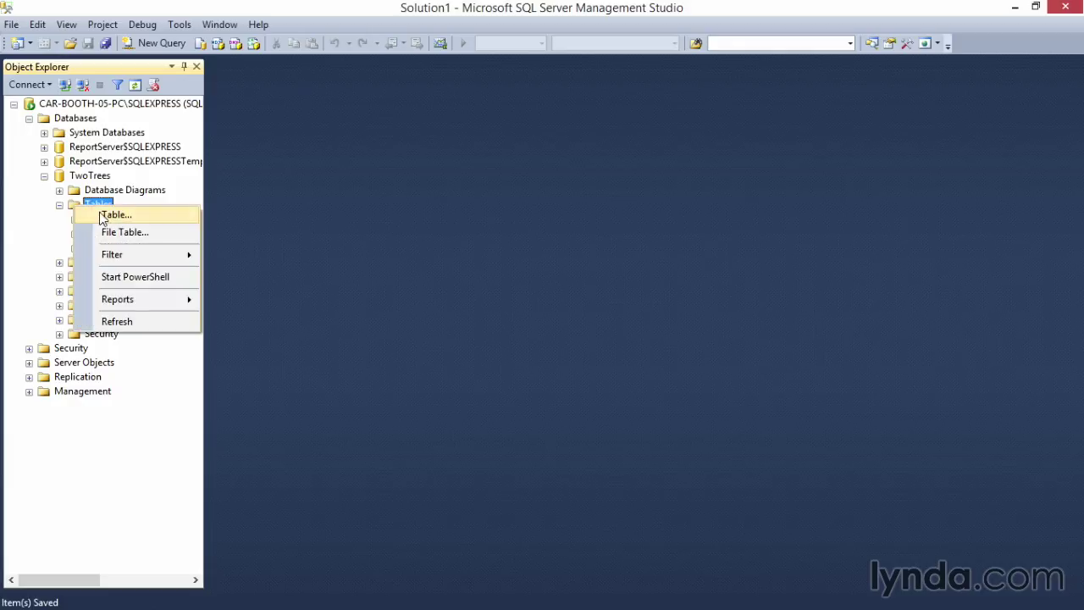
{"action": "left_click", "coordinate": [115, 214]}
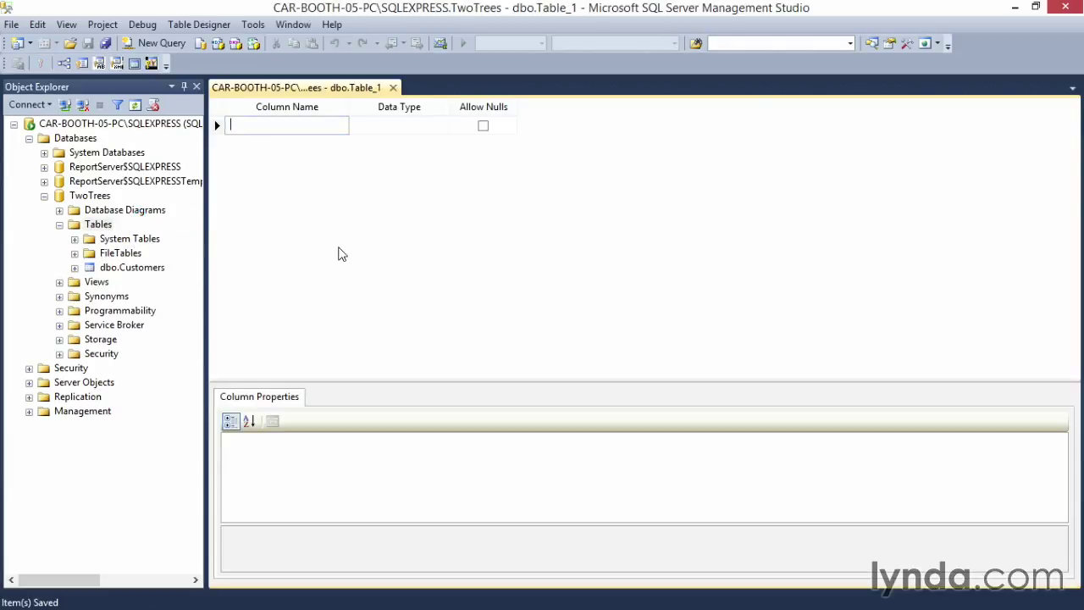
{"action": "type", "text": "InvoiceID"}
{"action": "key", "text": "Tab"}
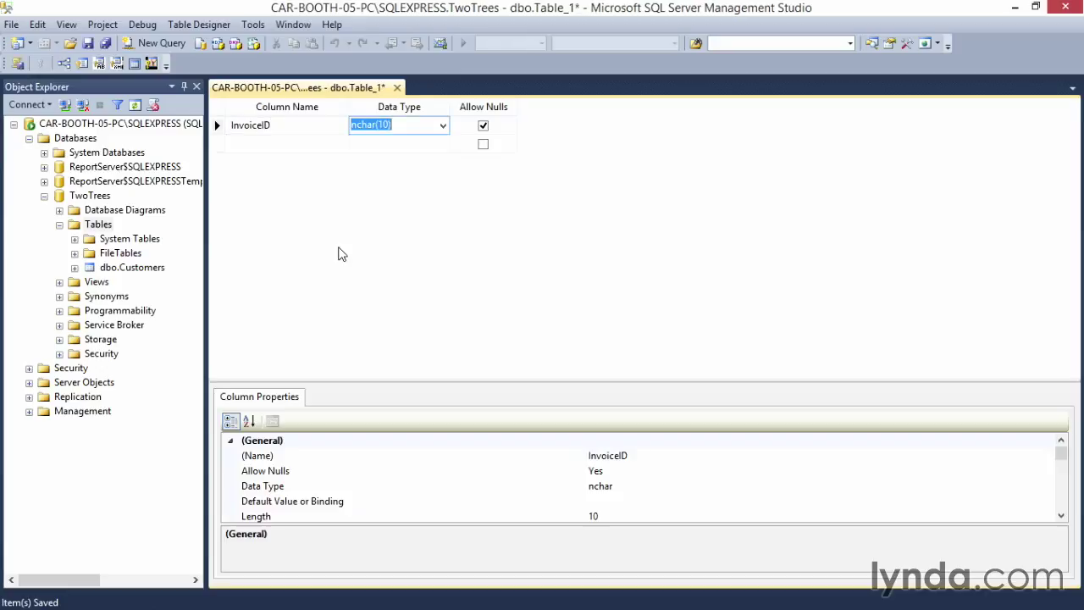
{"action": "type", "text": "ibt"}
{"action": "key", "text": "BackSpace"}
{"action": "key", "text": "BackSpace"}
{"action": "type", "text": "nt"}
{"action": "key", "text": "Tab"}
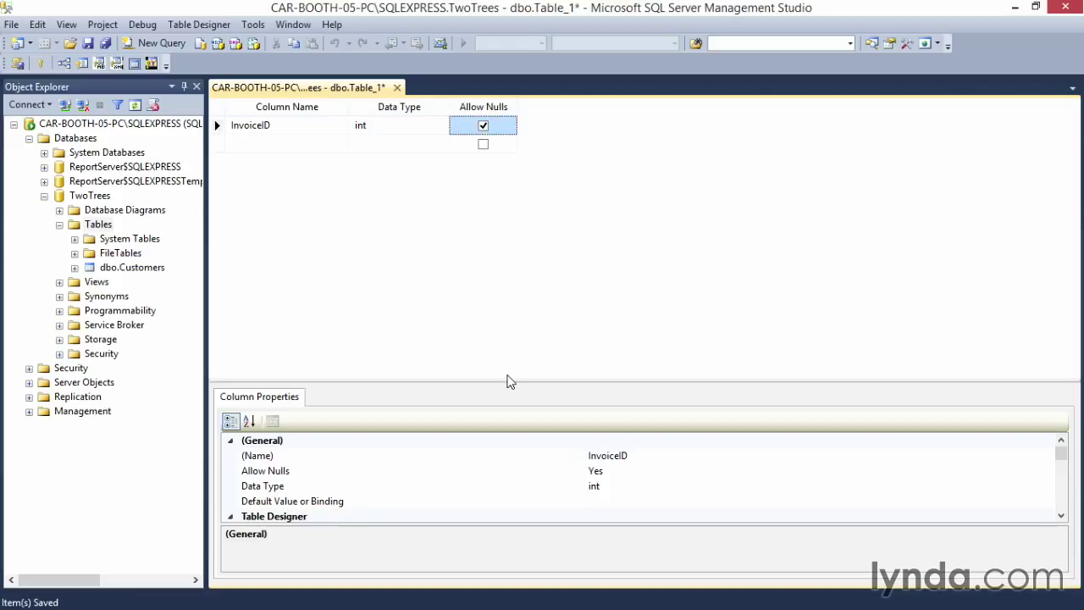
Make InvoiceID an identity column and set it as the table's primary key
{"action": "left_click_drag", "start_coordinate": [1068, 457], "coordinate": [1067, 492]}
{"action": "left_click", "coordinate": [231, 472]}
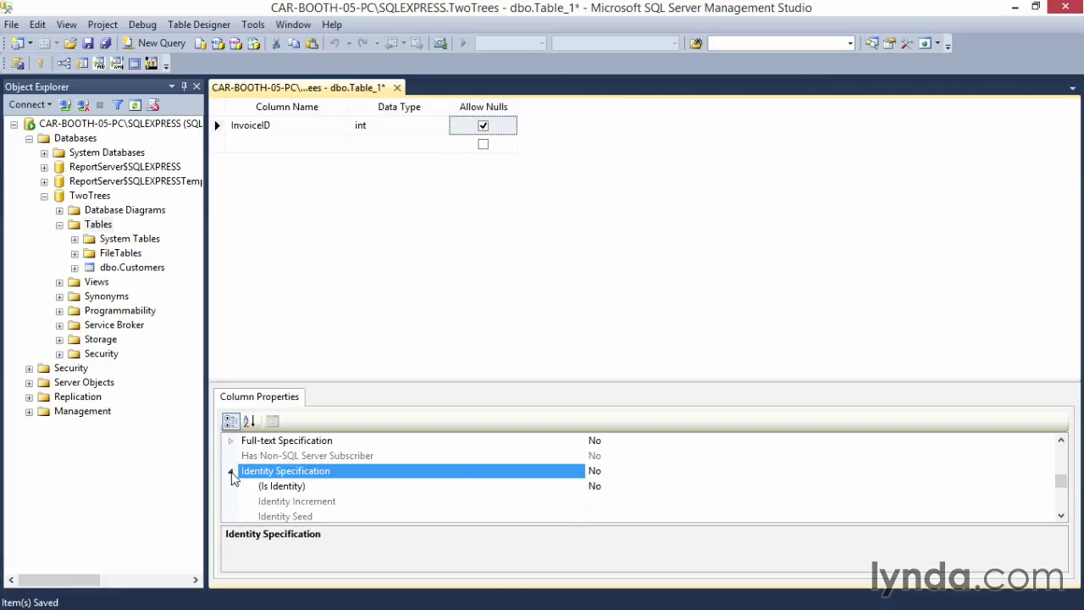
{"action": "left_click", "coordinate": [638, 487]}
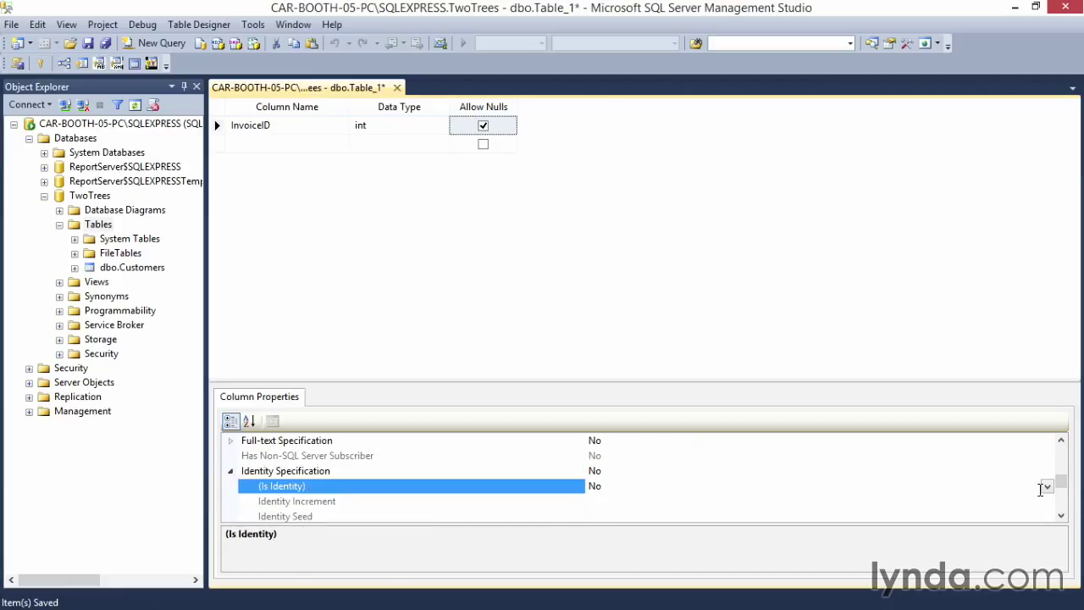
{"action": "left_click", "coordinate": [1046, 485]}
{"action": "left_click", "coordinate": [830, 501]}
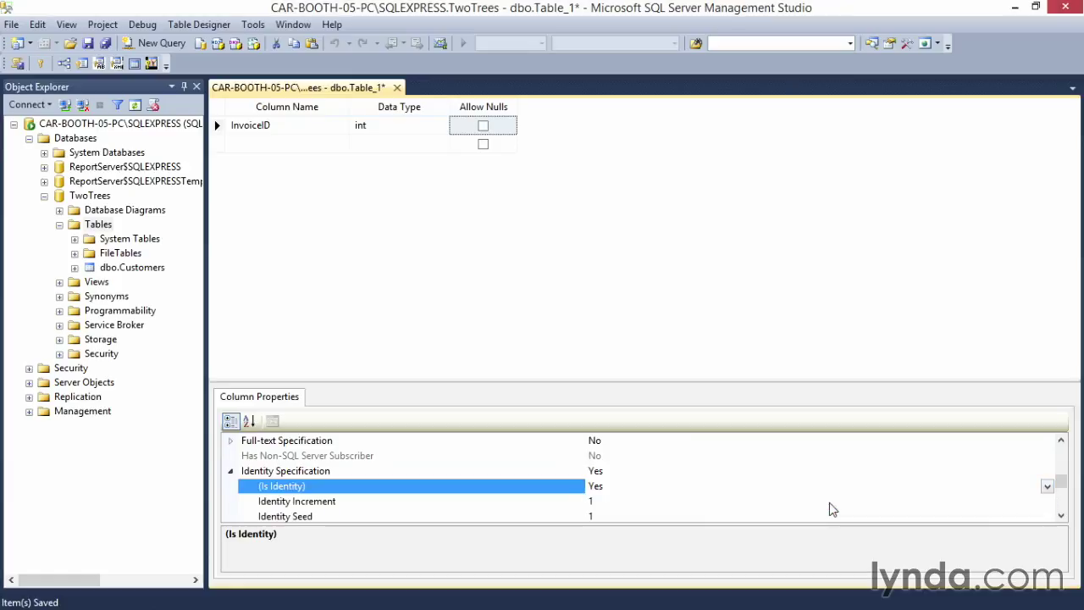
{"action": "left_click", "coordinate": [230, 472]}
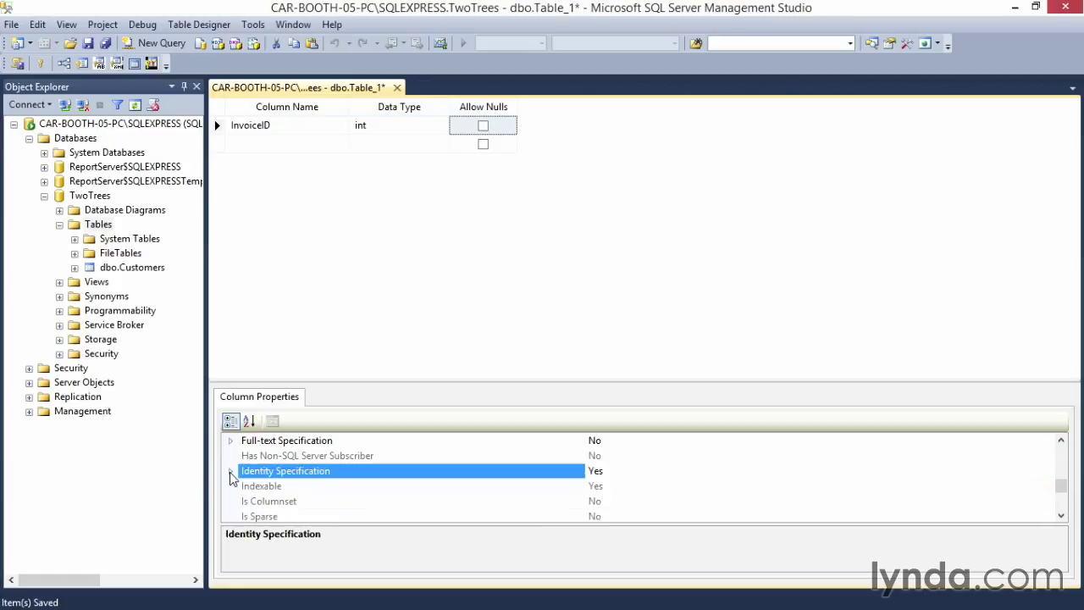
{"action": "left_click", "coordinate": [40, 68]}
Add an InvoiceDate column with the date data type below InvoiceID
{"action": "left_click", "coordinate": [257, 144]}
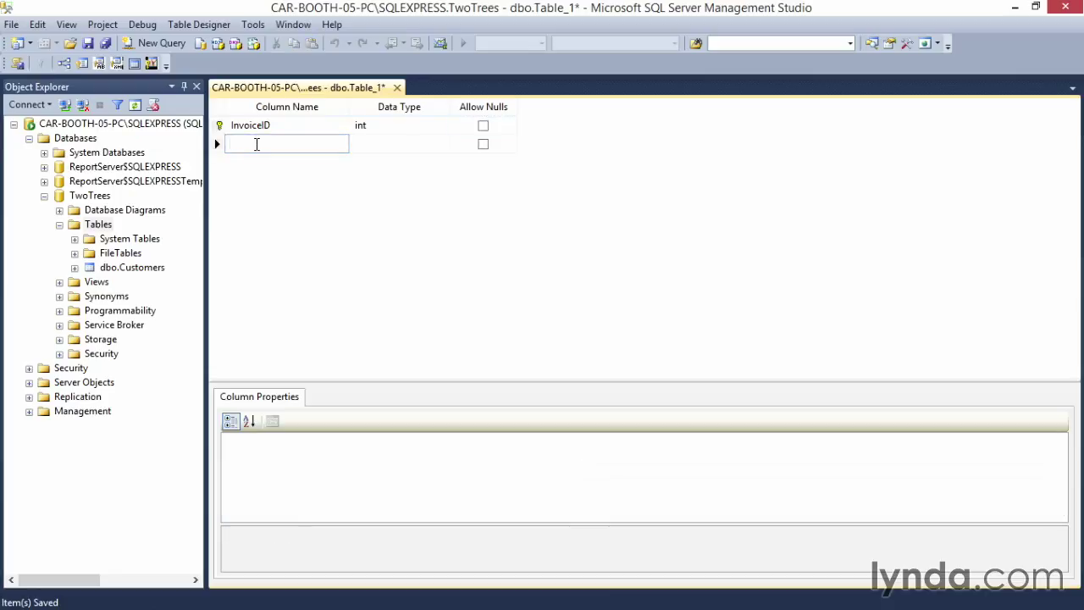
{"action": "type", "text": "InvoiceDate"}
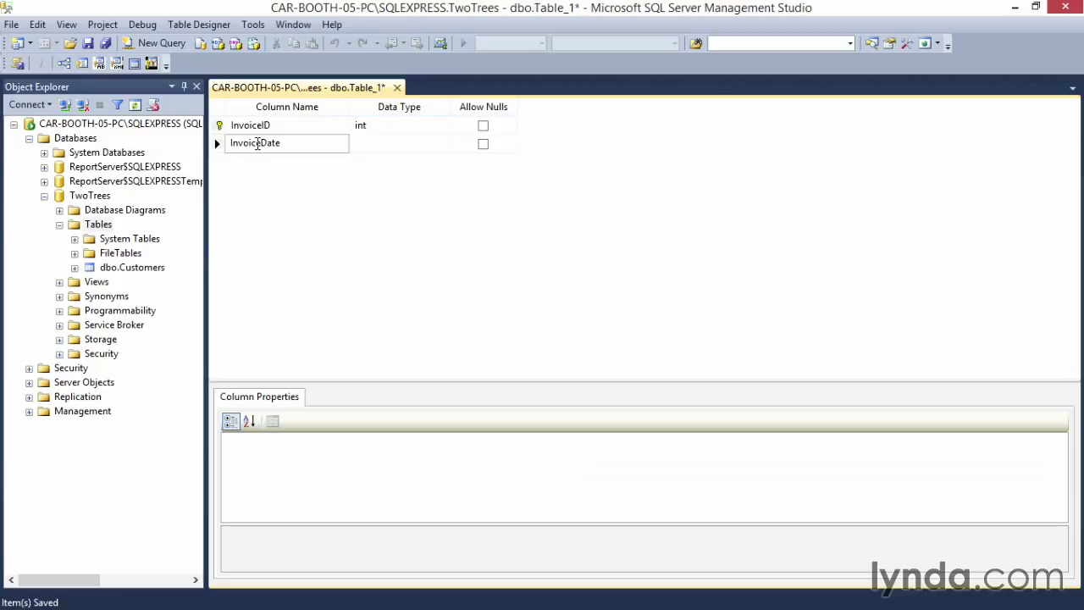
{"action": "left_click", "coordinate": [379, 146]}
{"action": "type", "text": "da"}
{"action": "key", "text": "Tab"}
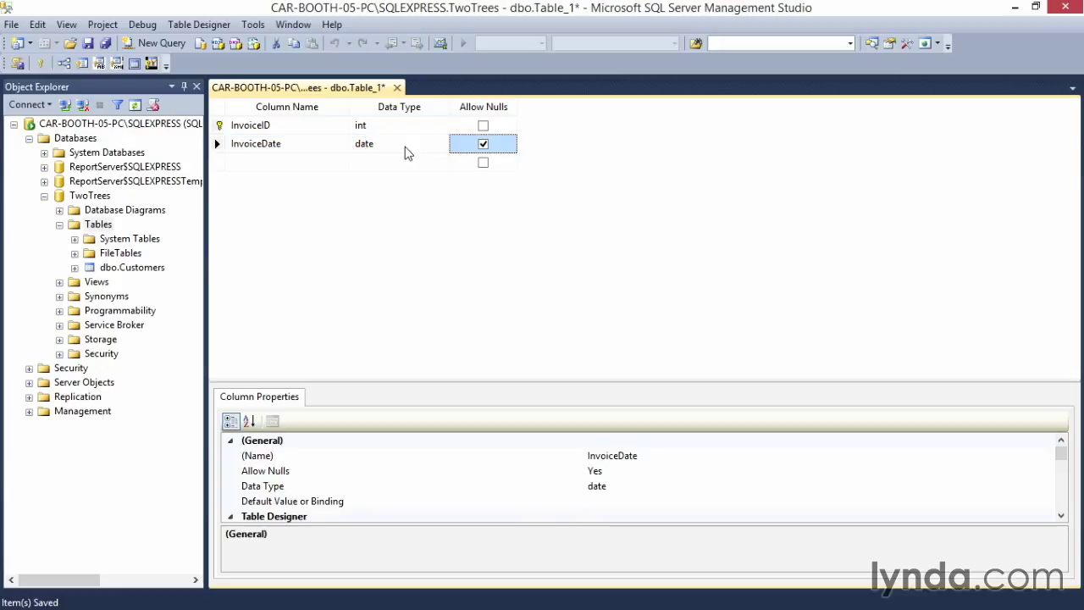
Add a CustomerID column with the int data type below InvoiceDate
{"action": "left_click", "coordinate": [277, 161]}
{"action": "type", "text": "CustomerID"}
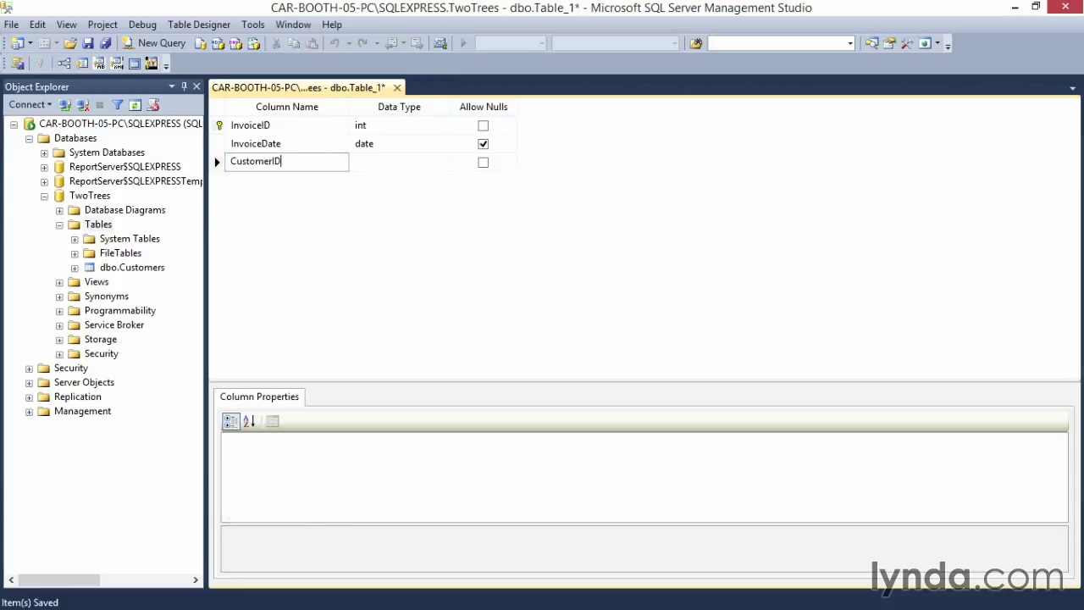
{"action": "key", "text": "Tab"}
{"action": "type", "text": "int"}
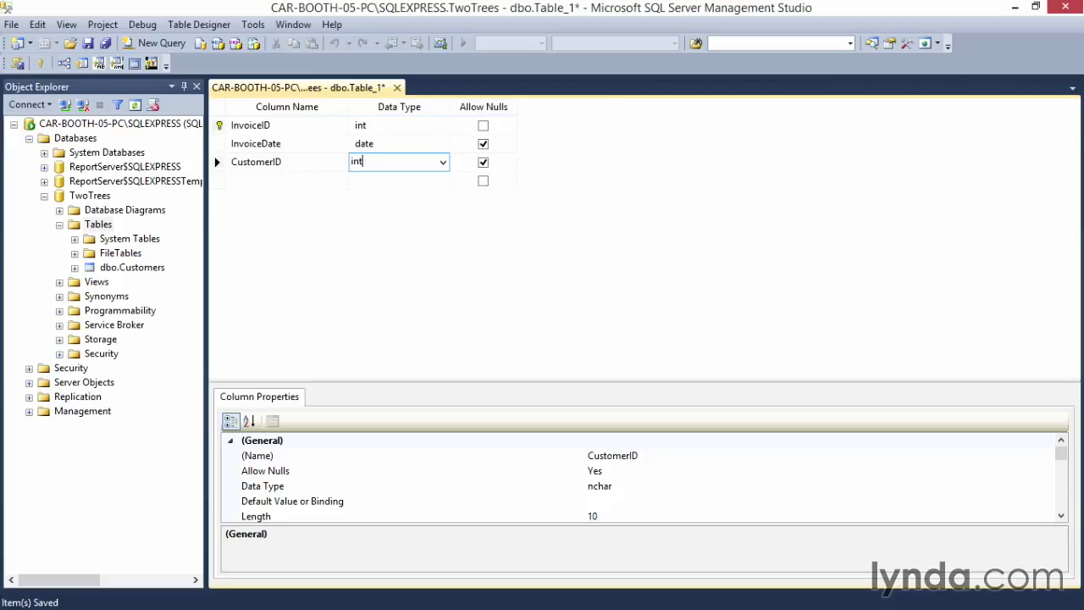
Add a MethodOfPayment column with the varchar(14) data type below CustomerID
{"action": "left_click", "coordinate": [294, 179]}
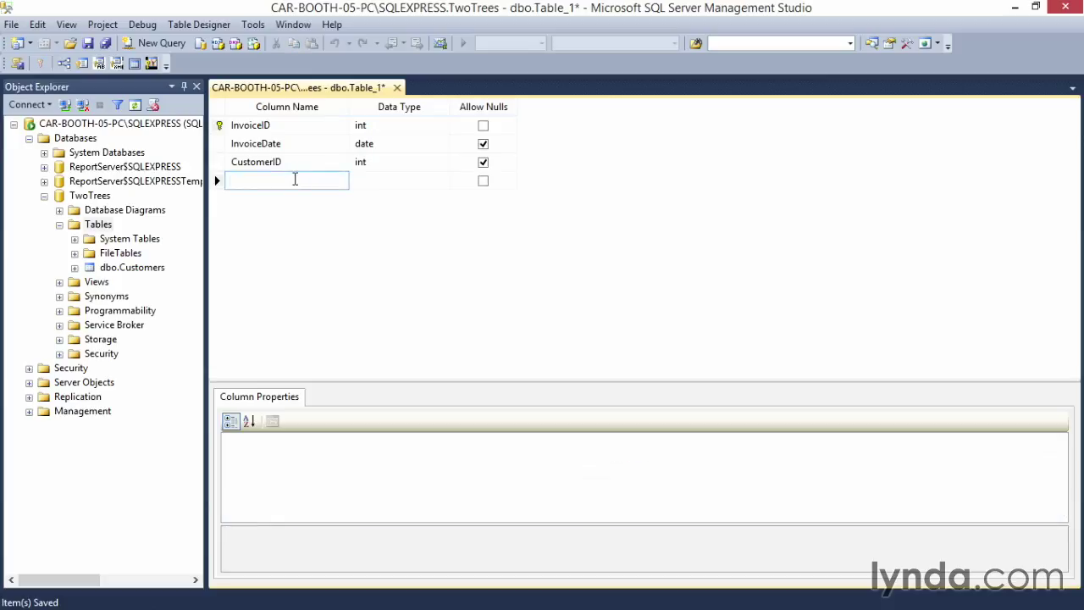
{"action": "type", "text": "MethodOfPayment"}
{"action": "key", "text": "Tab"}
{"action": "type", "text": "t"}
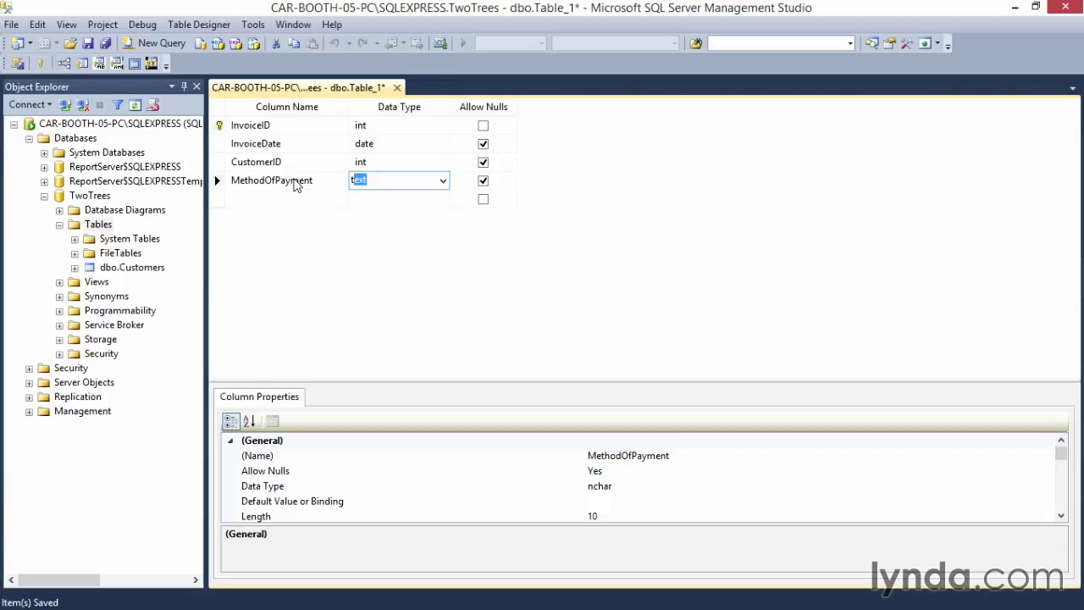
{"action": "type", "text": "ca"}
{"action": "key", "text": "BackSpace"}
{"action": "key", "text": "BackSpace"}
{"action": "key", "text": "BackSpace"}
{"action": "type", "text": "varchar(14)"}
Save the new table as Invoices and close its design
{"action": "left_click", "coordinate": [397, 87]}
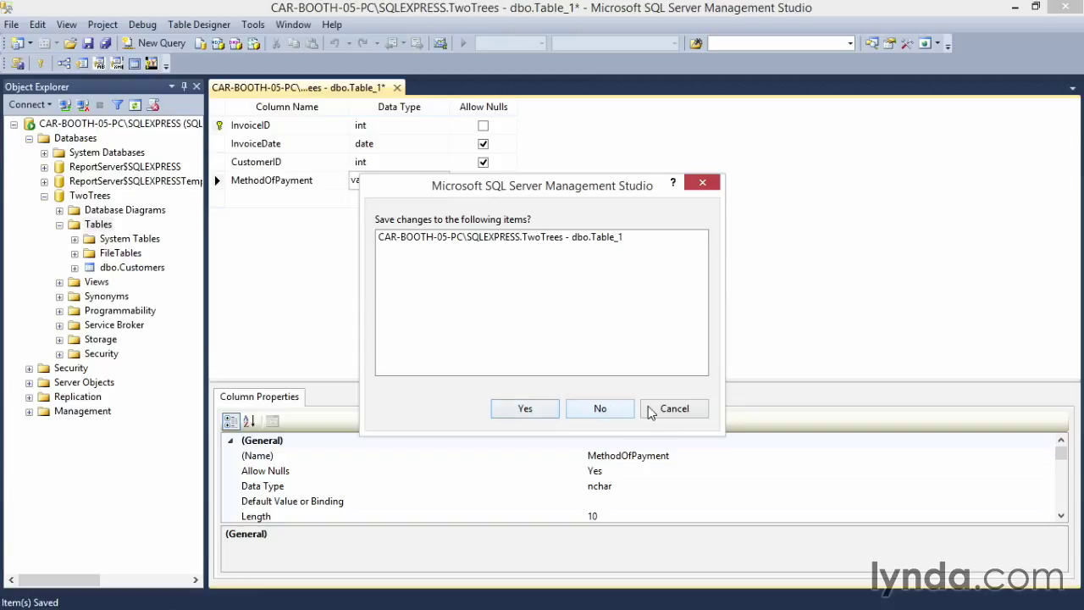
{"action": "left_click", "coordinate": [675, 409]}
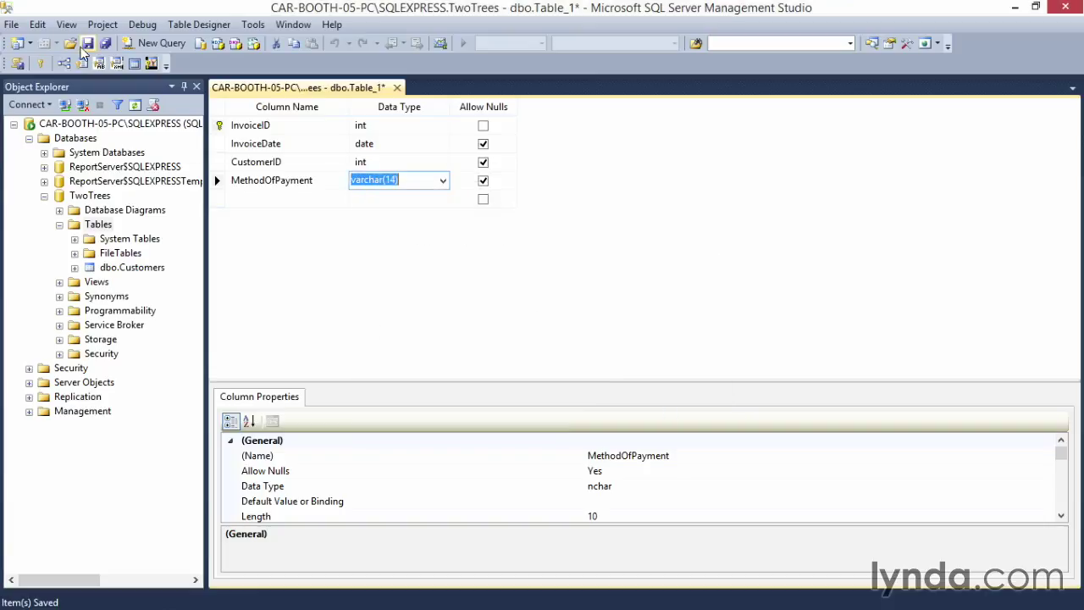
{"action": "left_click", "coordinate": [88, 42]}
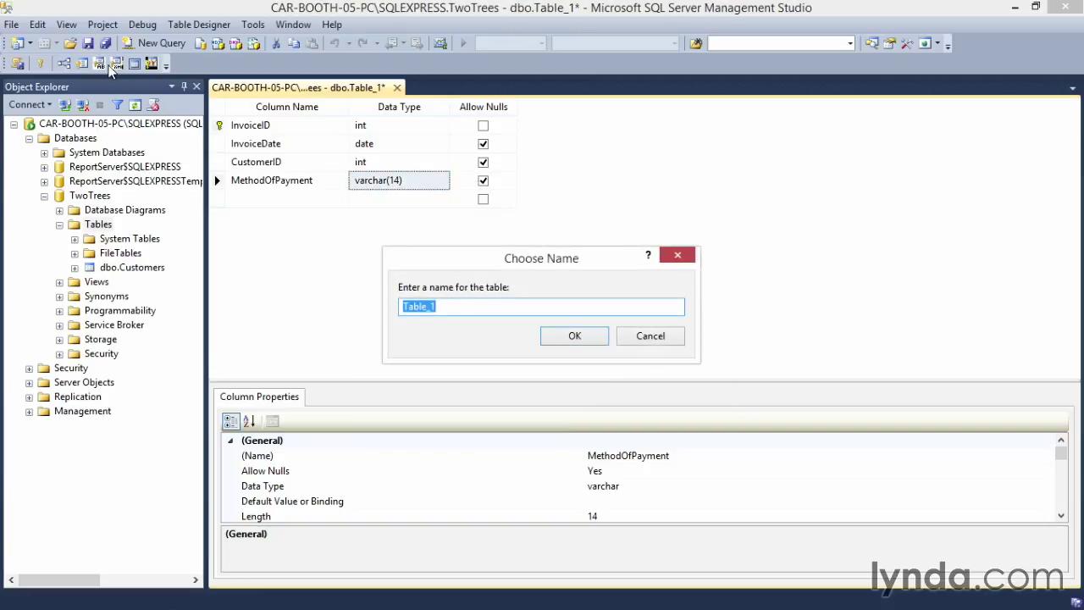
{"action": "type", "text": "Invoices"}
{"action": "key", "text": "Return"}
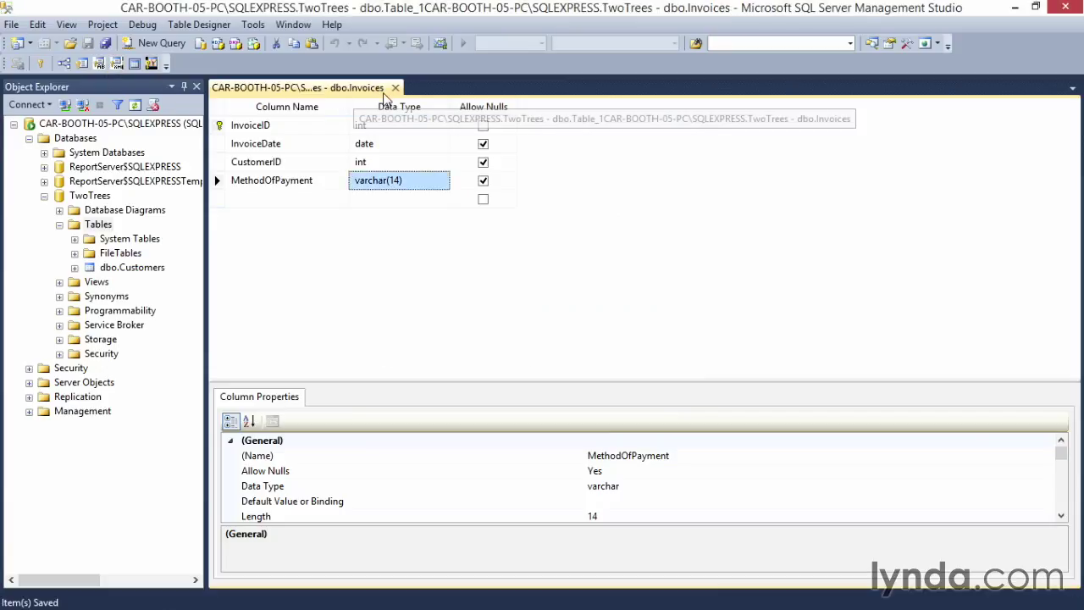
{"action": "left_click", "coordinate": [395, 87]}
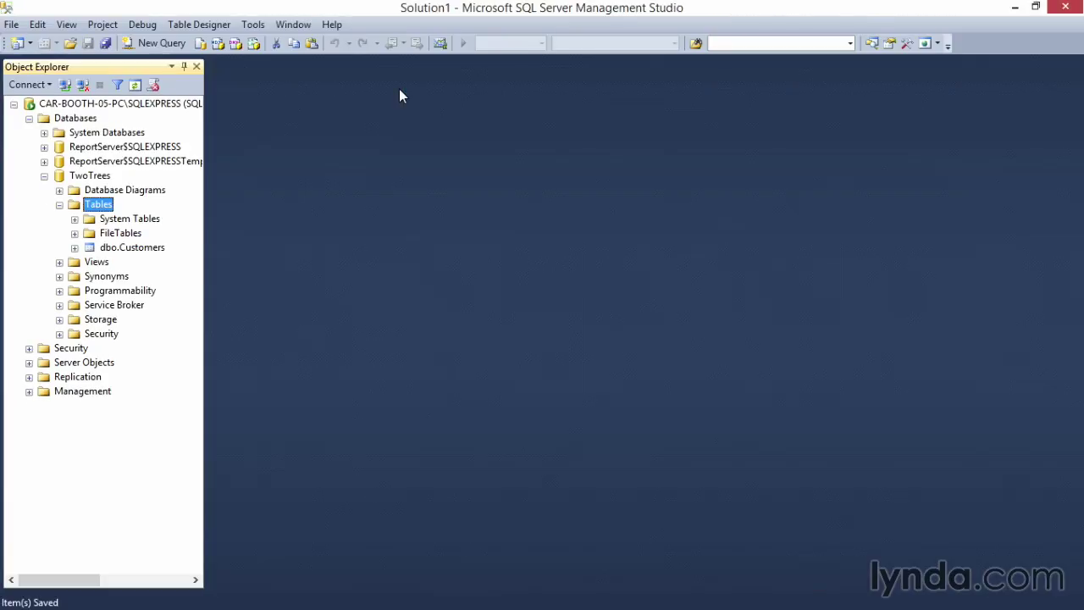
Create a third table in the TwoTrees database, starting with an InvoiceID column of the int data type
{"action": "right_click", "coordinate": [74, 205]}
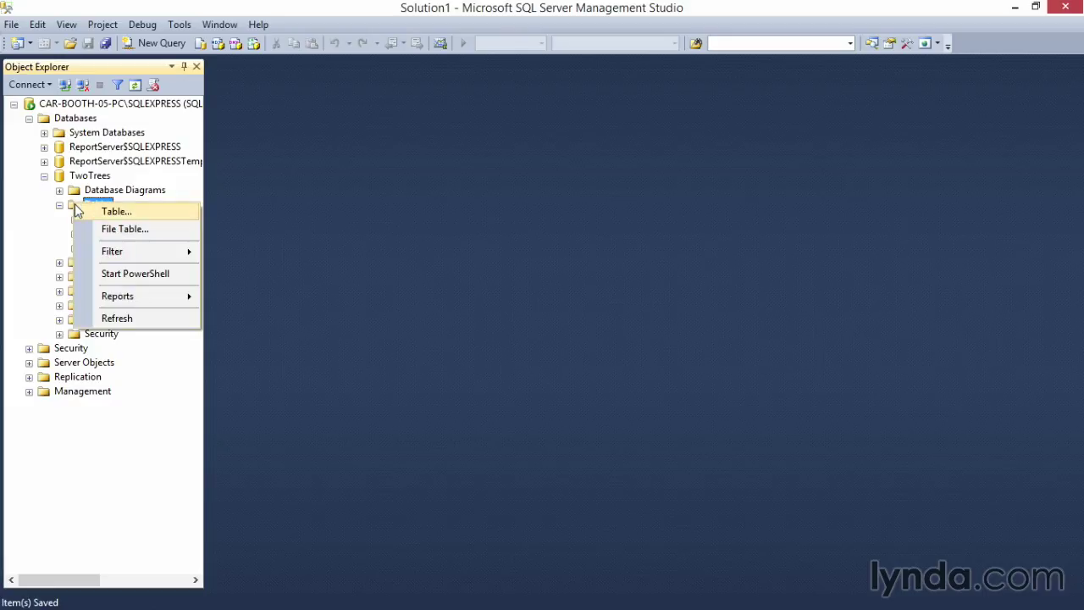
{"action": "left_click", "coordinate": [109, 211]}
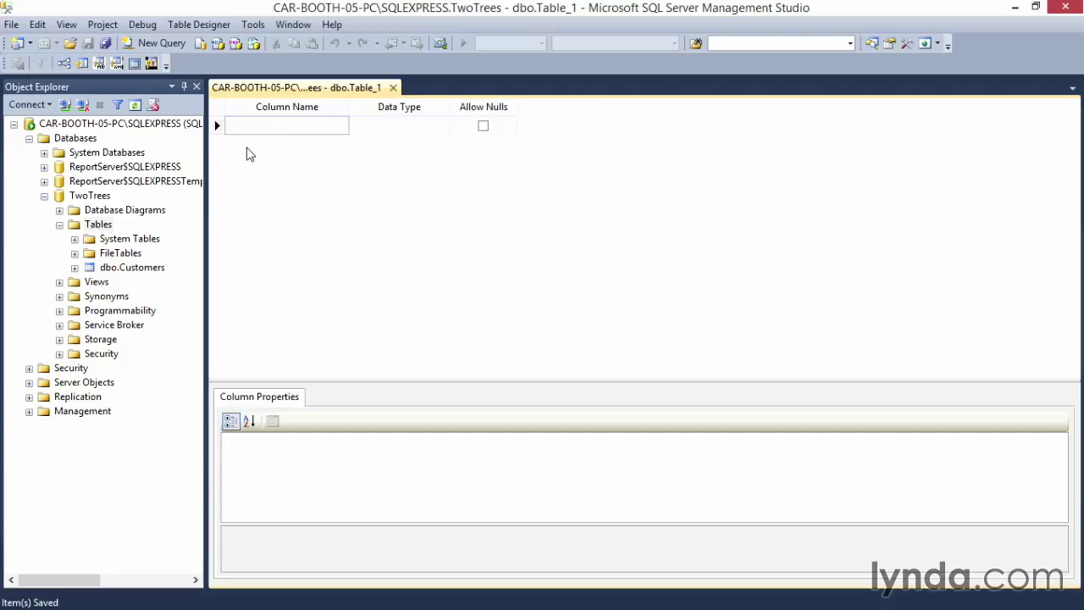
{"action": "type", "text": "InvoiceID"}
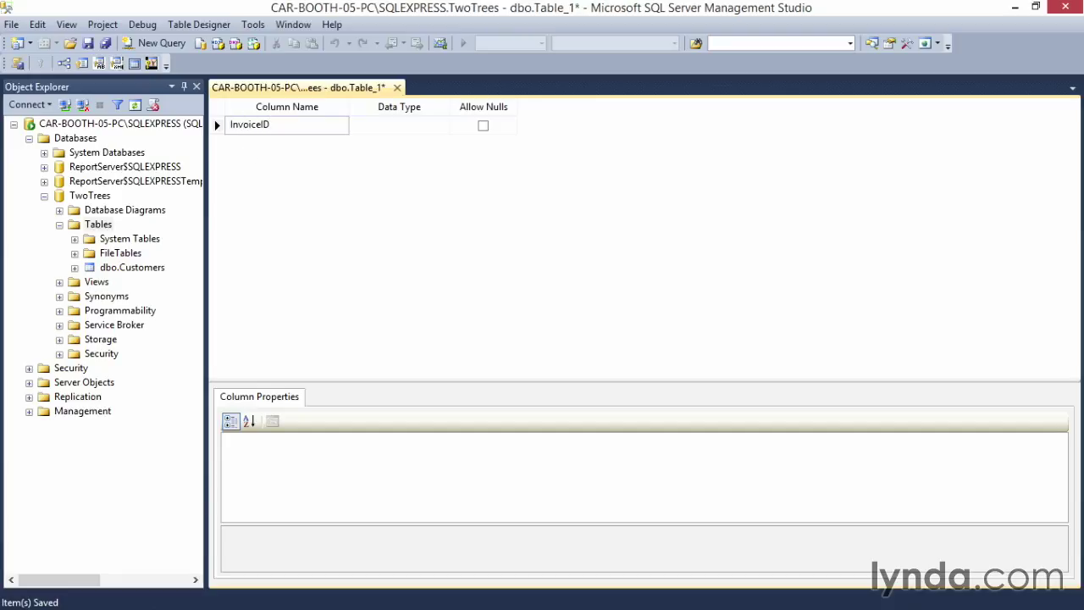
{"action": "key", "text": "Tab"}
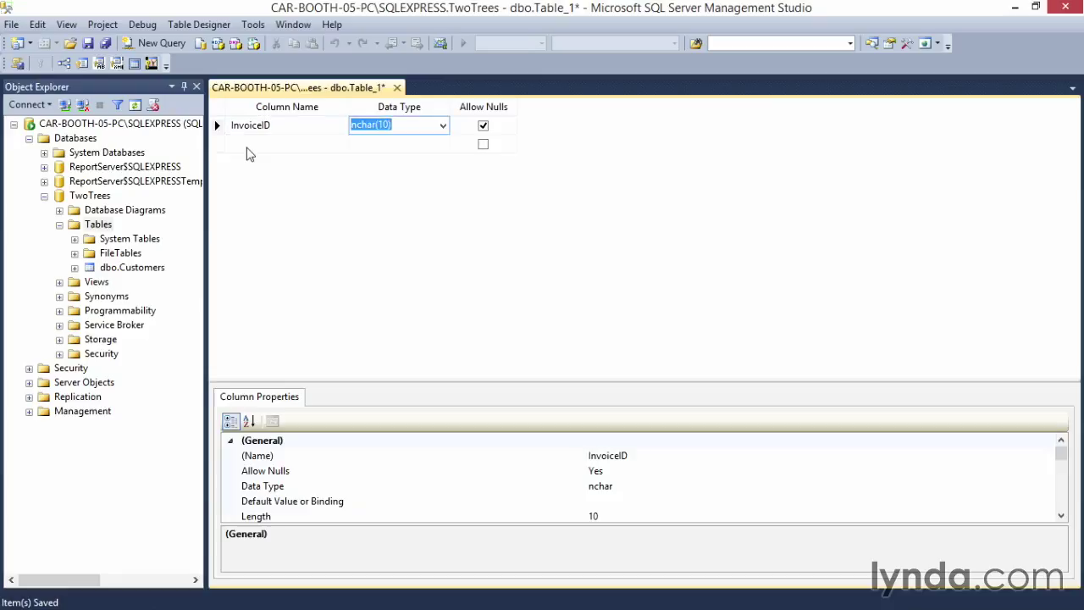
{"action": "type", "text": "int"}
Add a LineItemNumber column with the int data type below InvoiceID
{"action": "left_click", "coordinate": [267, 145]}
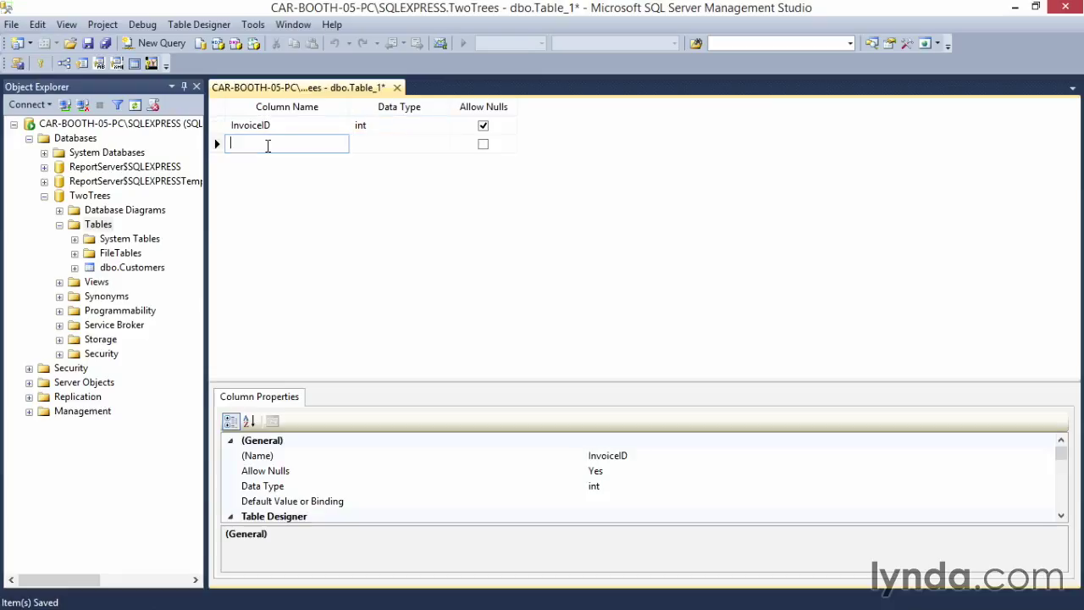
{"action": "type", "text": "LineItemNumber"}
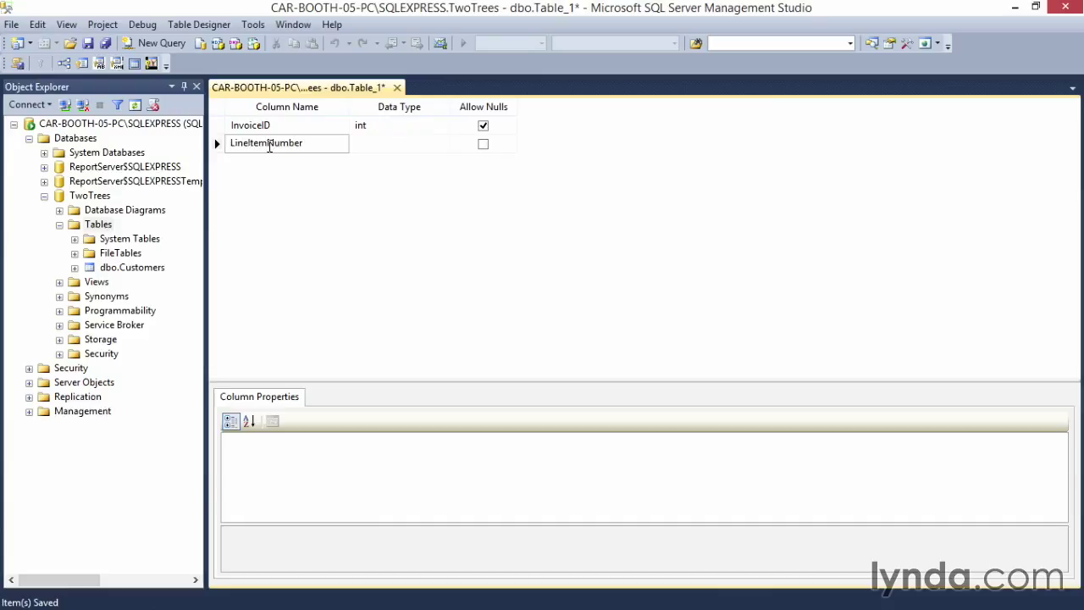
{"action": "key", "text": "Tab"}
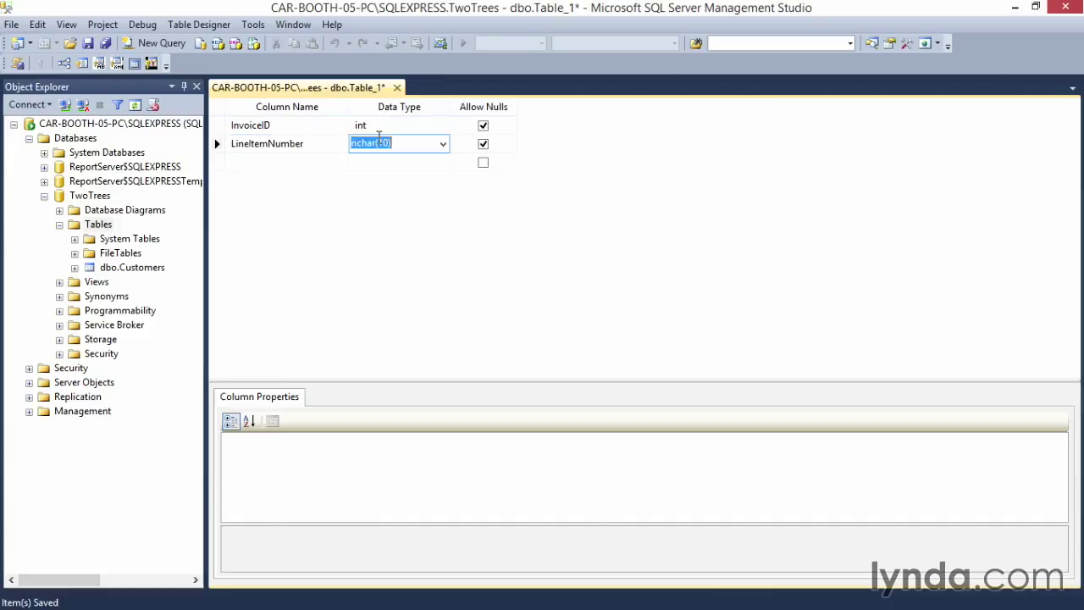
{"action": "type", "text": "int"}
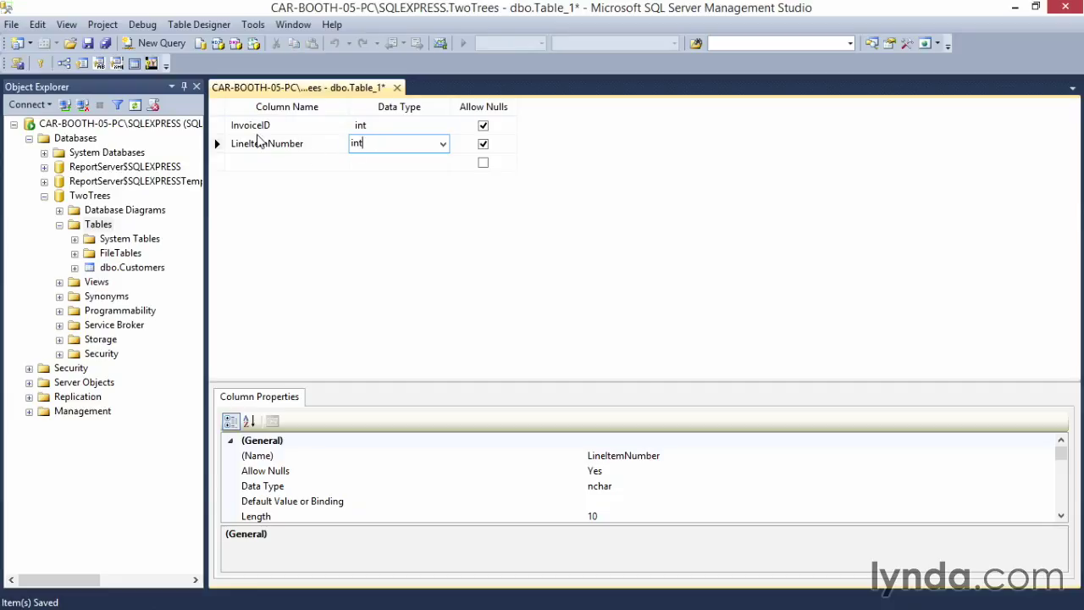
Set InvoiceID and LineItemNumber together as the table's composite primary key
{"action": "left_click", "coordinate": [218, 126]}
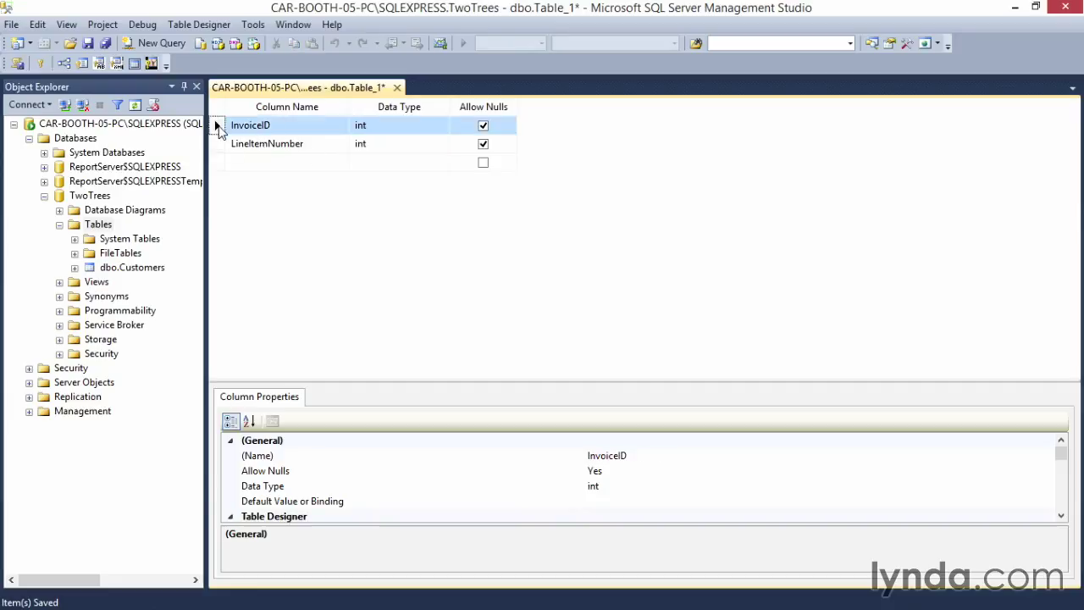
{"action": "left_click", "coordinate": [218, 150], "text": "shift"}
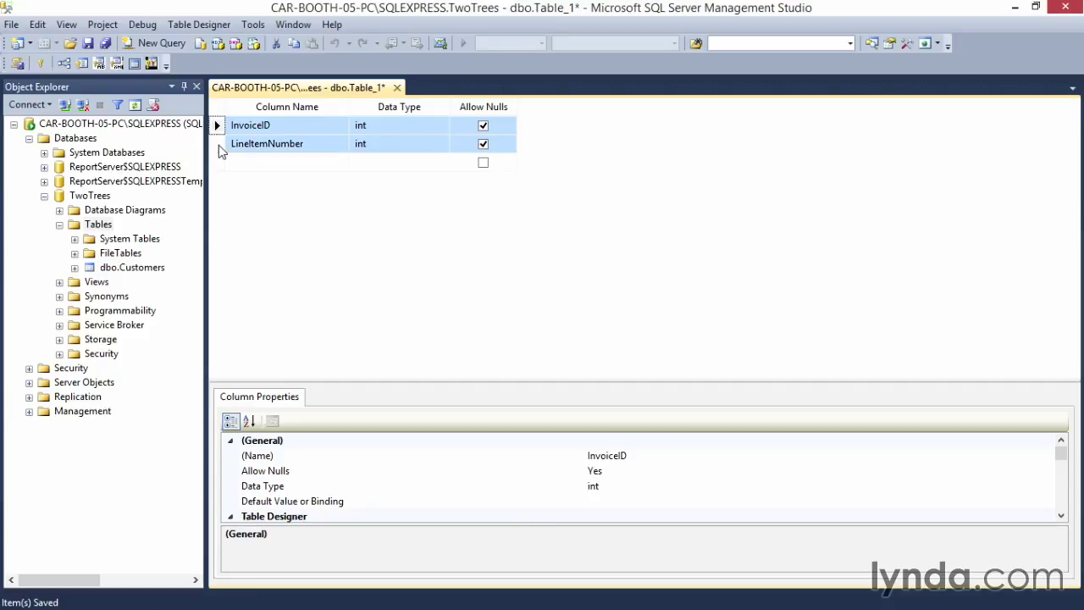
{"action": "left_click", "coordinate": [41, 64]}
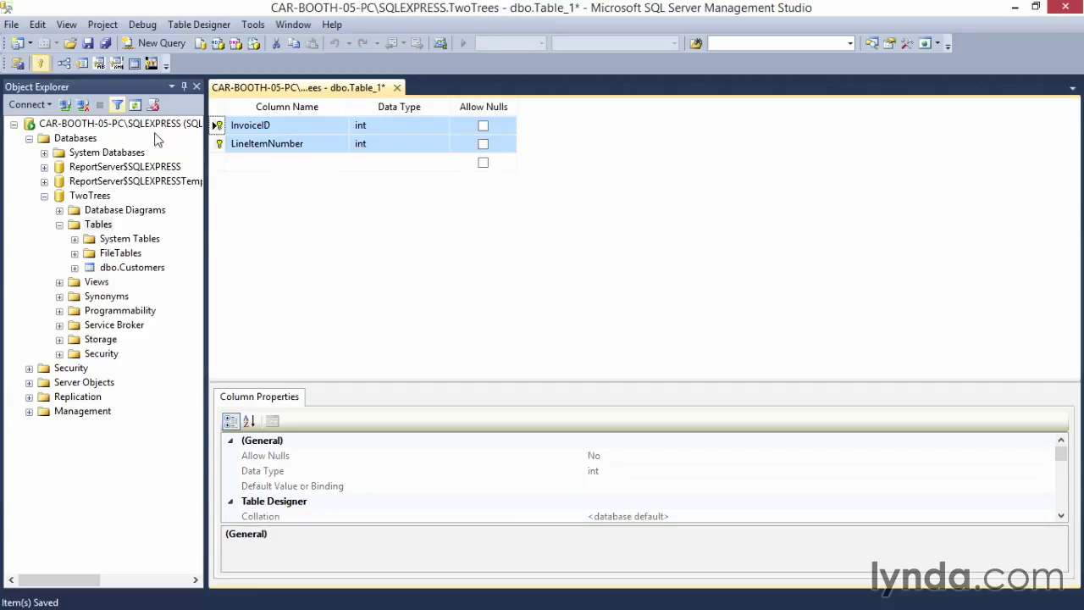
Add a ProductID column with the int data type below LineItemNumber
{"action": "left_click", "coordinate": [254, 162]}
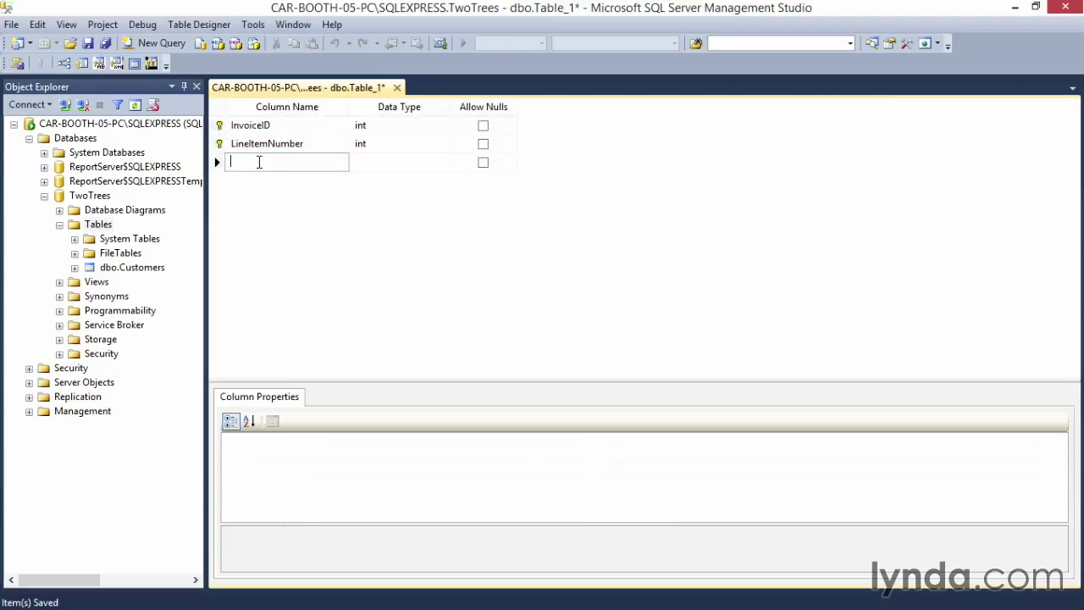
{"action": "type", "text": "ProductID"}
{"action": "key", "text": "Tab"}
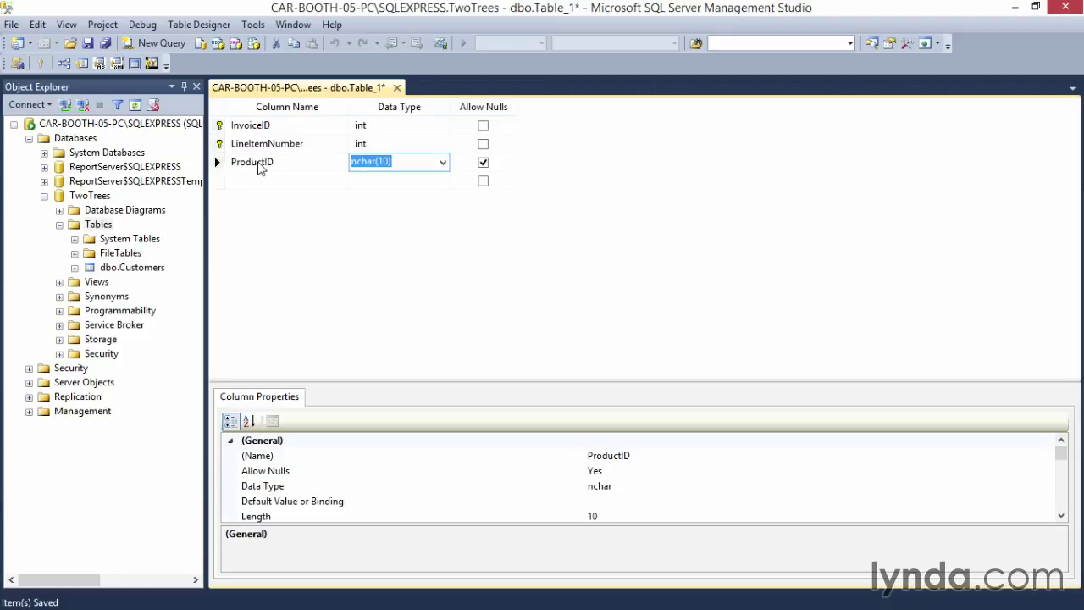
{"action": "type", "text": "int"}
Add a Quantity column with the int data type below ProductID
{"action": "left_click", "coordinate": [262, 182]}
{"action": "type", "text": "Quantity"}
{"action": "key", "text": "Tab"}
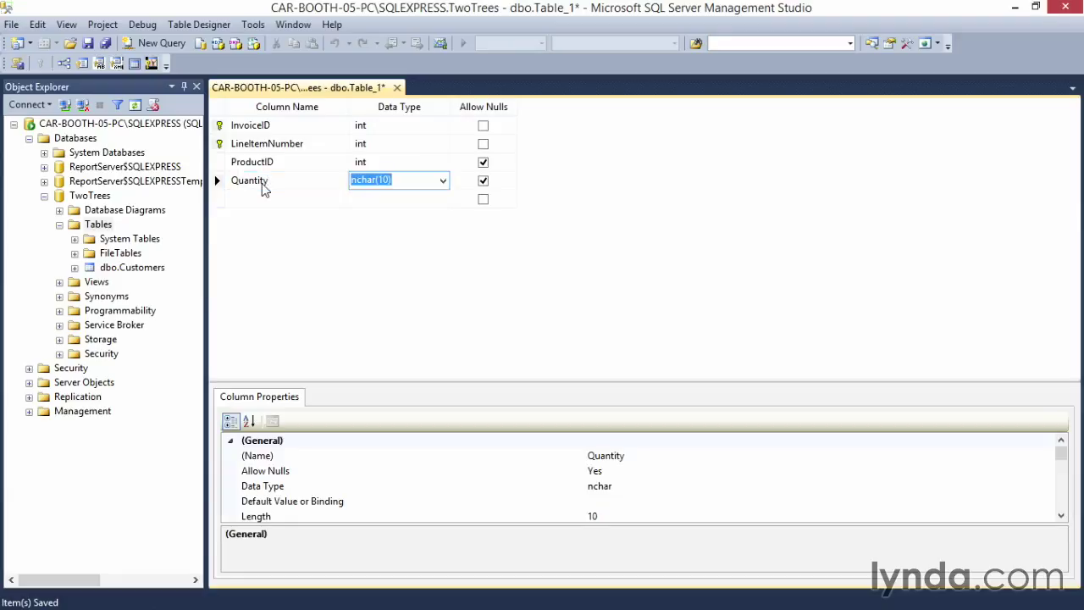
{"action": "type", "text": "int"}
{"action": "key", "text": "Tab"}
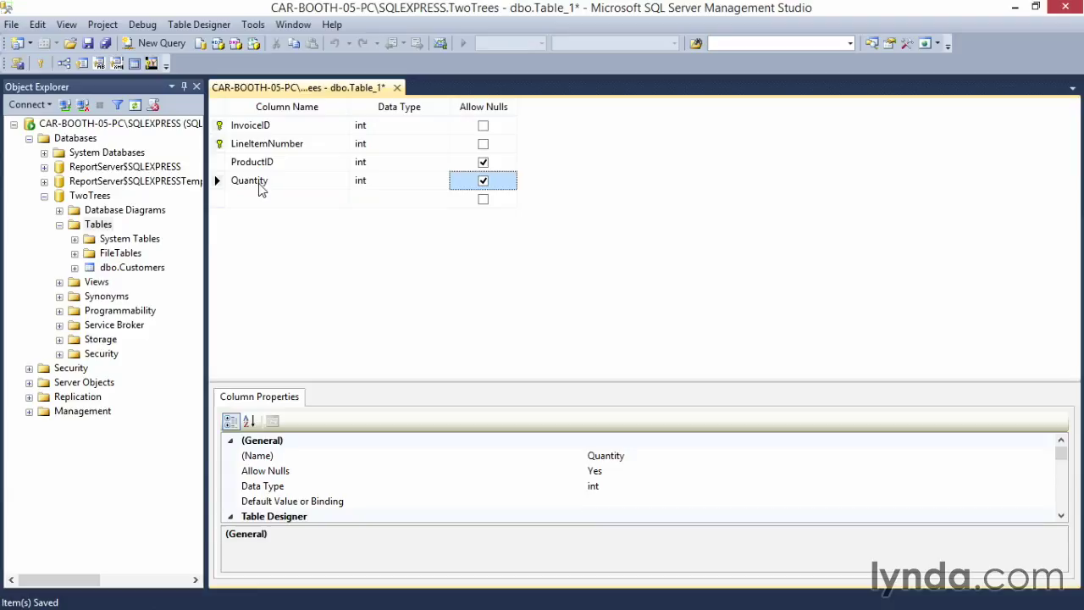
Save the new table as LineItems and close its design
{"action": "left_click", "coordinate": [87, 43]}
{"action": "type", "text": "LineItems"}
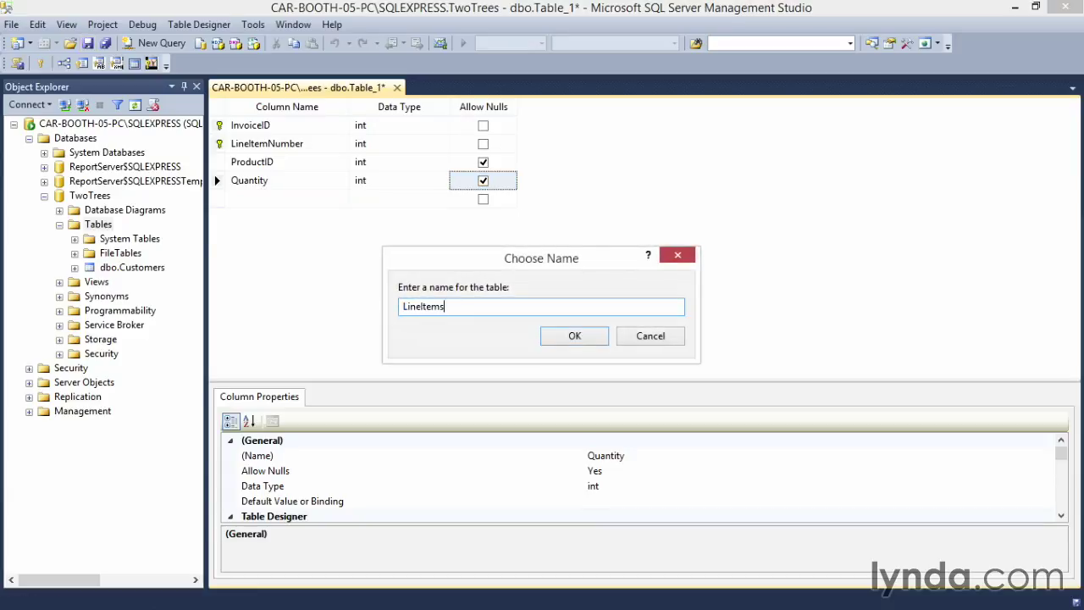
{"action": "left_click", "coordinate": [569, 337]}
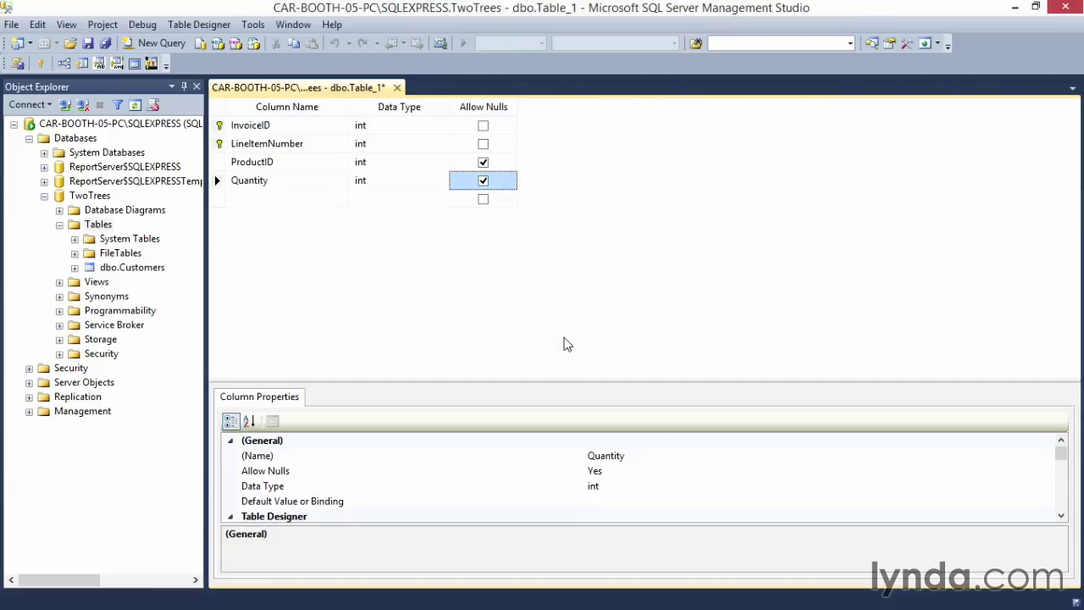
{"action": "left_click", "coordinate": [396, 87]}
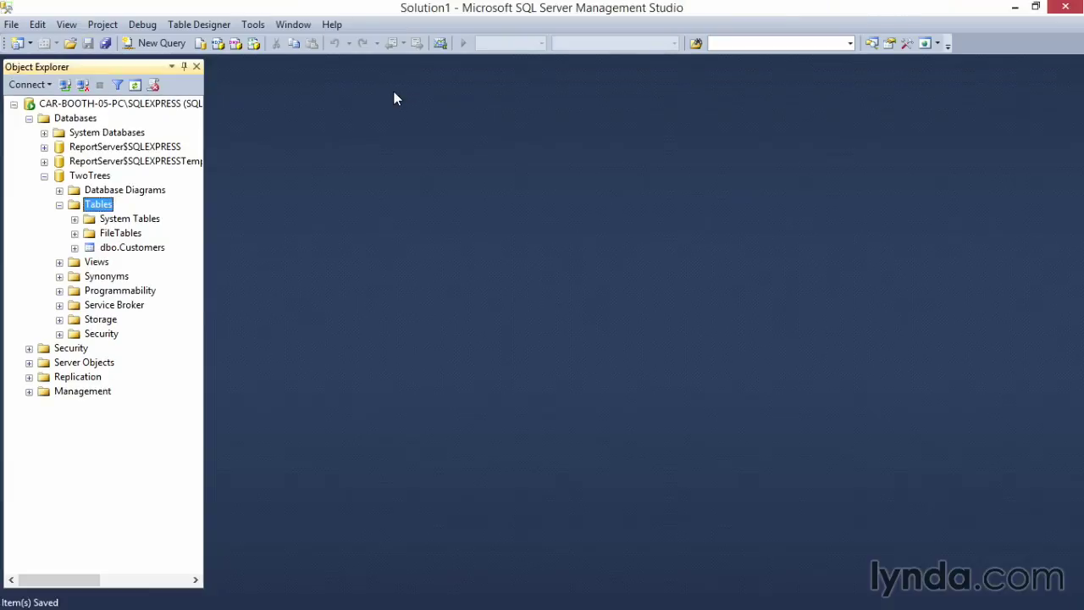
Create a fourth table in the TwoTrees database, starting with a ProductID column of the int data type
{"action": "right_click", "coordinate": [75, 211]}
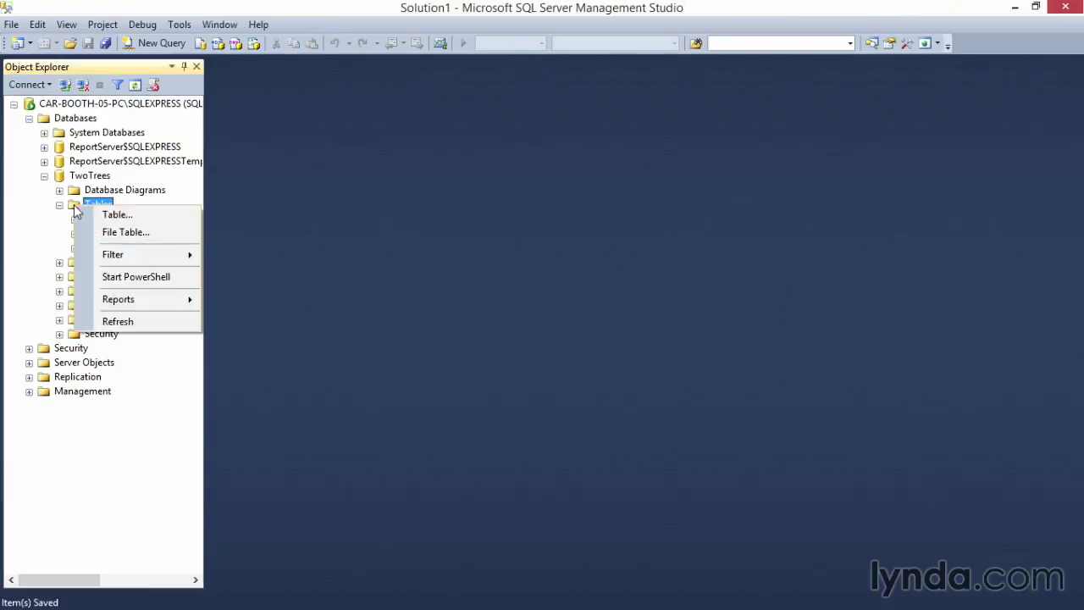
{"action": "left_click", "coordinate": [118, 216]}
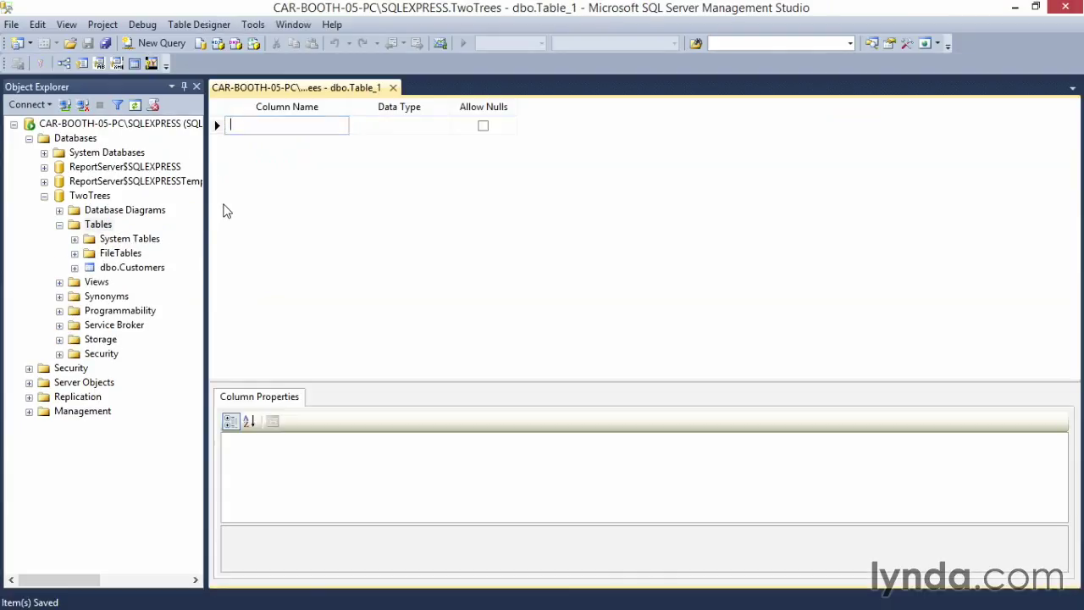
{"action": "type", "text": "Pro"}
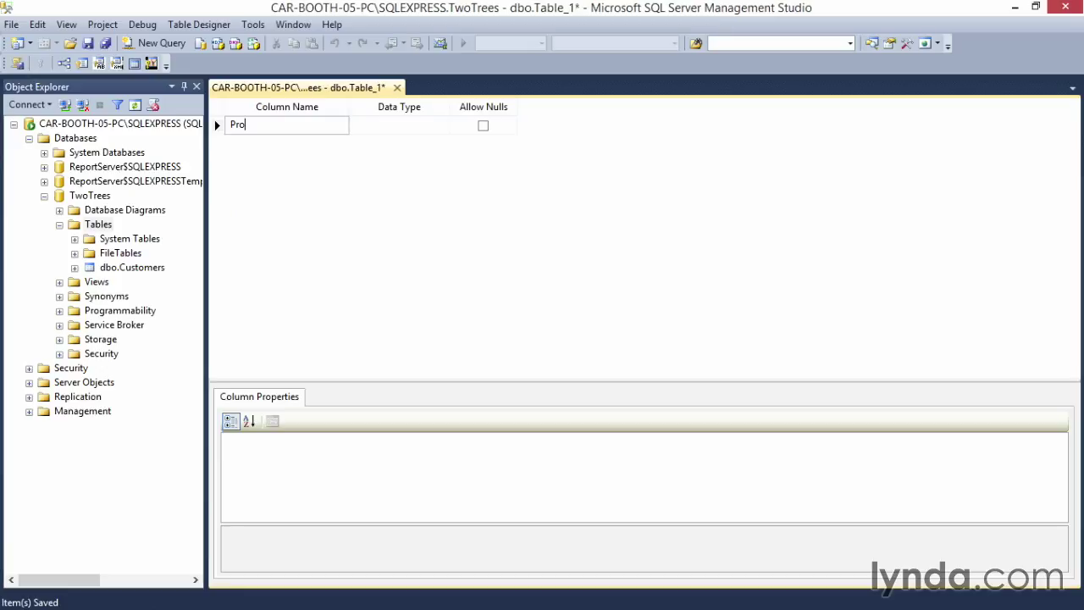
{"action": "type", "text": "ductID"}
{"action": "key", "text": "Tab"}
{"action": "type", "text": "int"}
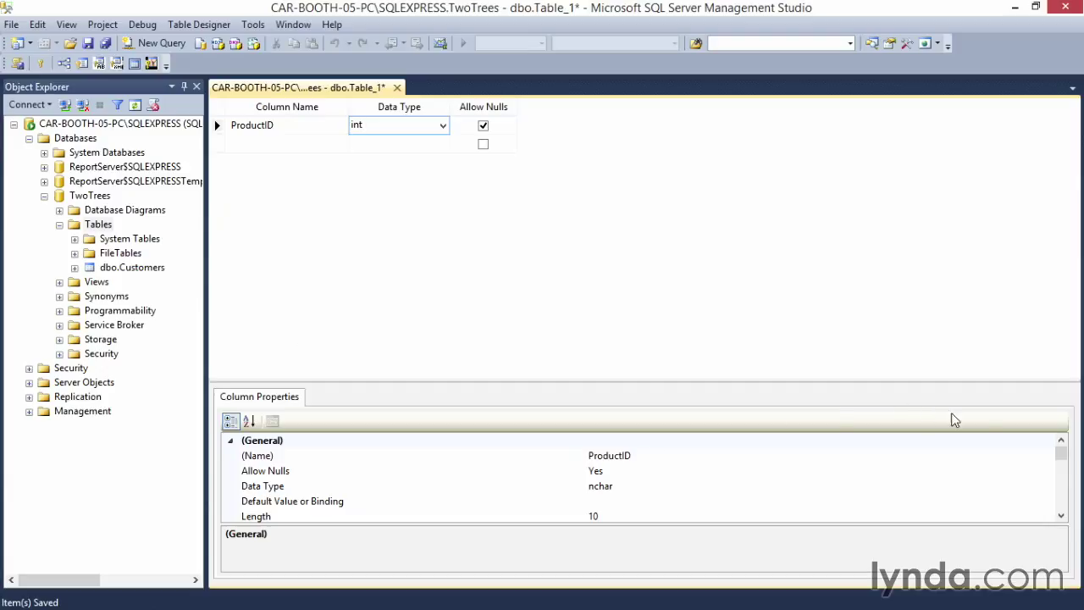
Make ProductID an identity column and set it as the table's primary key
{"action": "left_click_drag", "start_coordinate": [1063, 458], "coordinate": [1067, 496]}
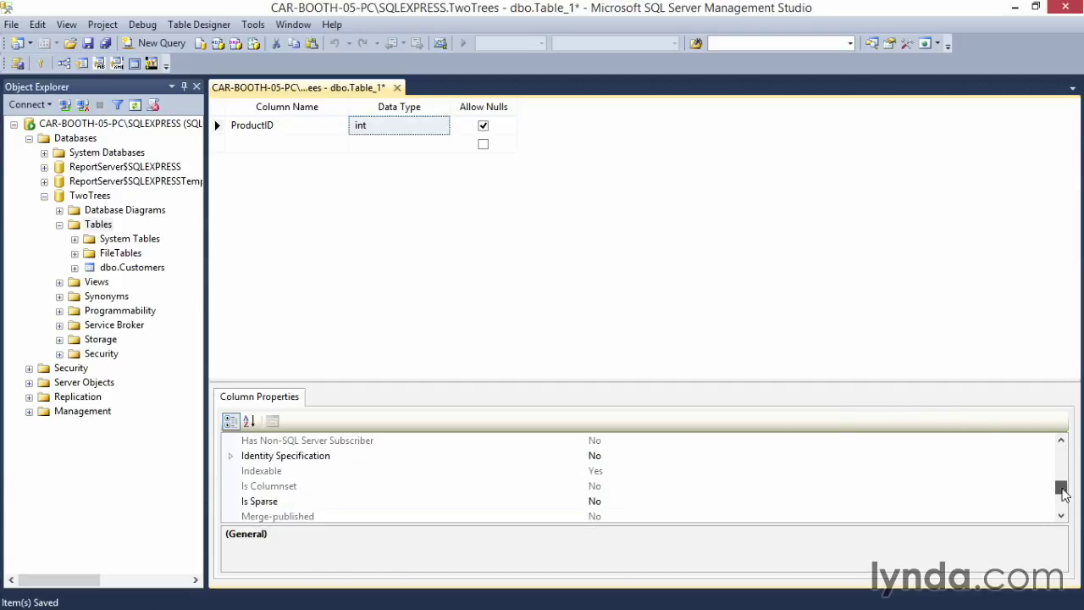
{"action": "left_click", "coordinate": [231, 457]}
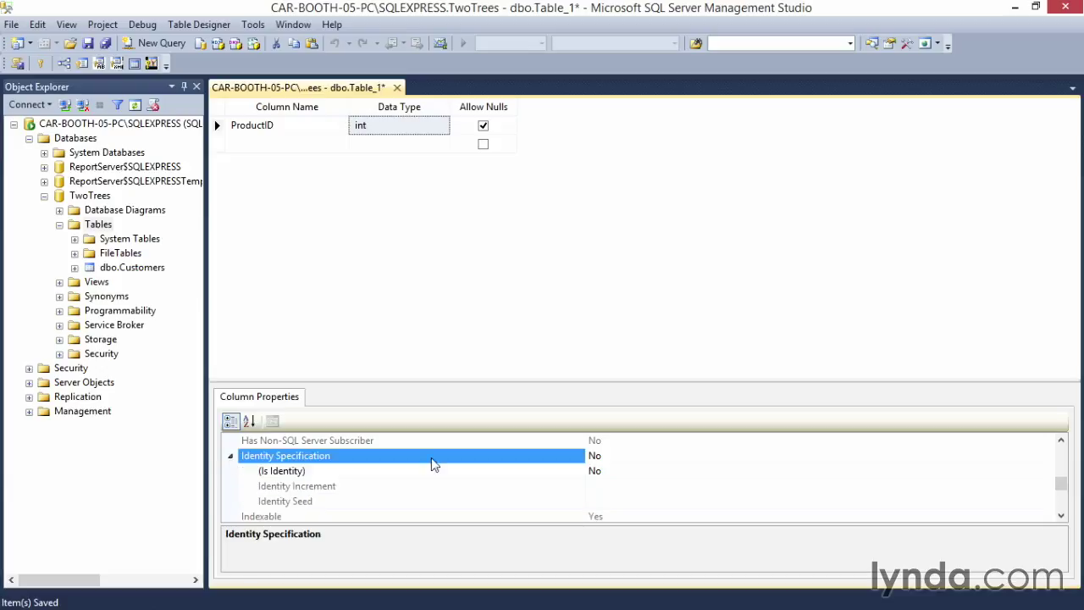
{"action": "left_click", "coordinate": [616, 470]}
{"action": "left_click", "coordinate": [1047, 471]}
{"action": "left_click", "coordinate": [966, 491]}
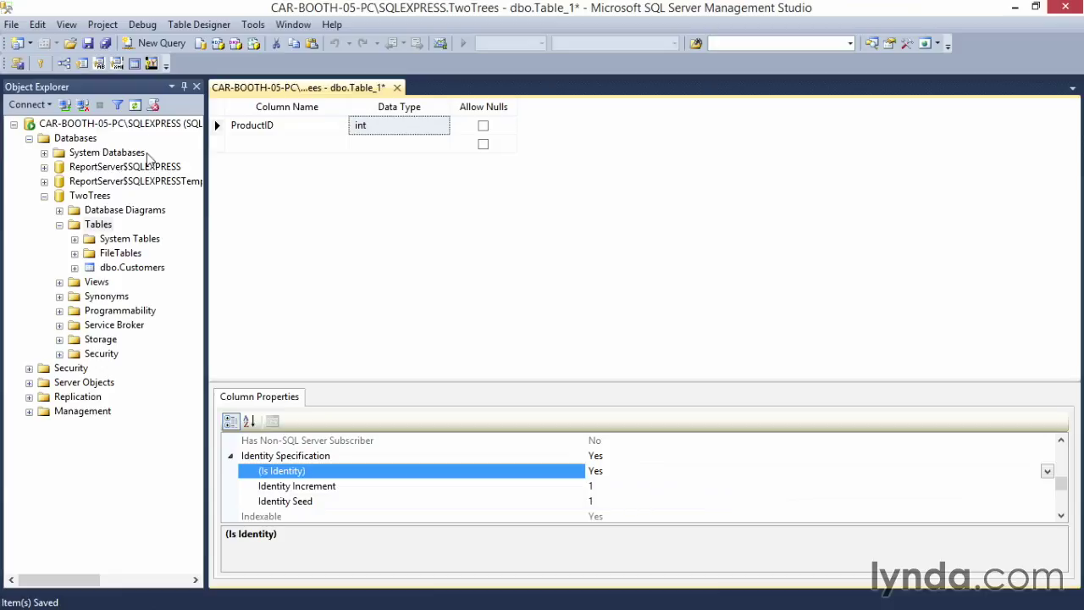
{"action": "left_click", "coordinate": [41, 68]}
Add an OilType column with the varchar(50) data type below ProductID
{"action": "left_click", "coordinate": [265, 145]}
{"action": "type", "text": "Oiltype"}
{"action": "key", "text": "Tab"}
{"action": "type", "text": "varchar("}
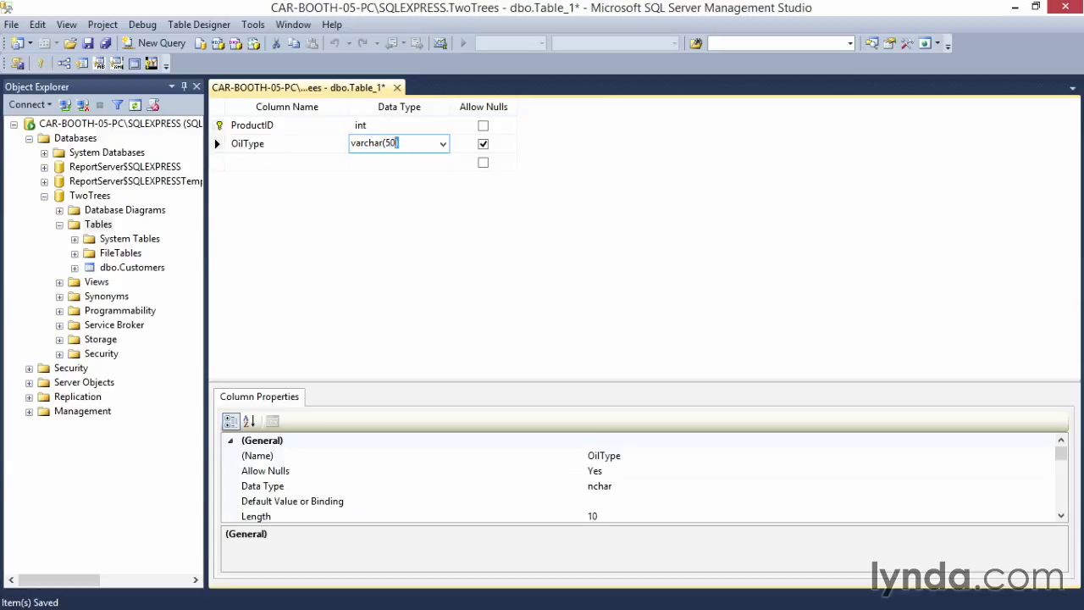
{"action": "key", "text": "Tab"}
{"action": "key", "text": "Tab"}
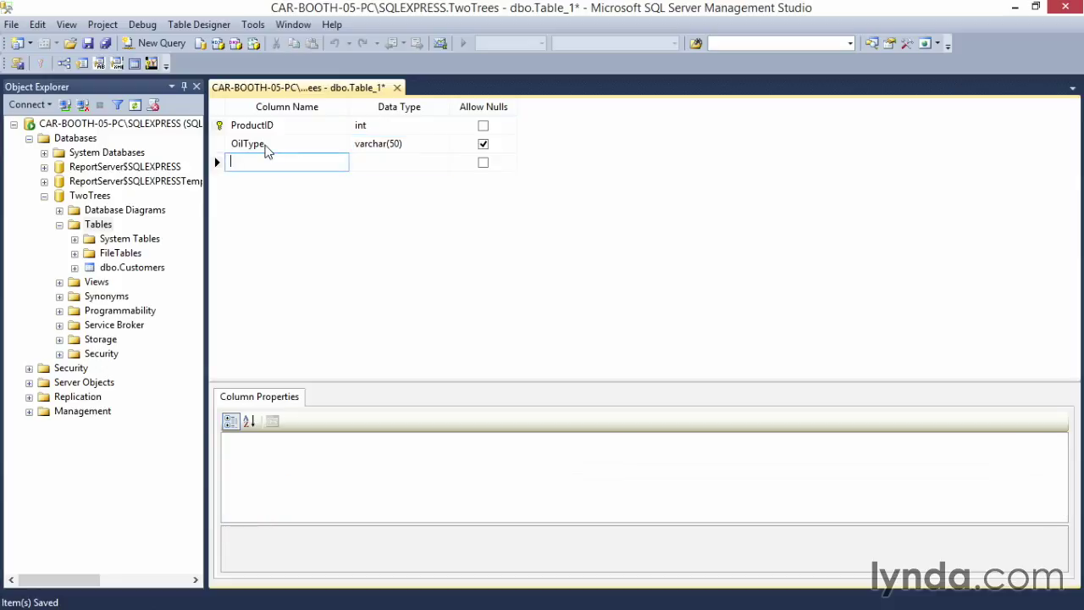
Add a BottleSize column with the float data type below OilType
{"action": "type", "text": "BottleSize"}
{"action": "key", "text": "Tab"}
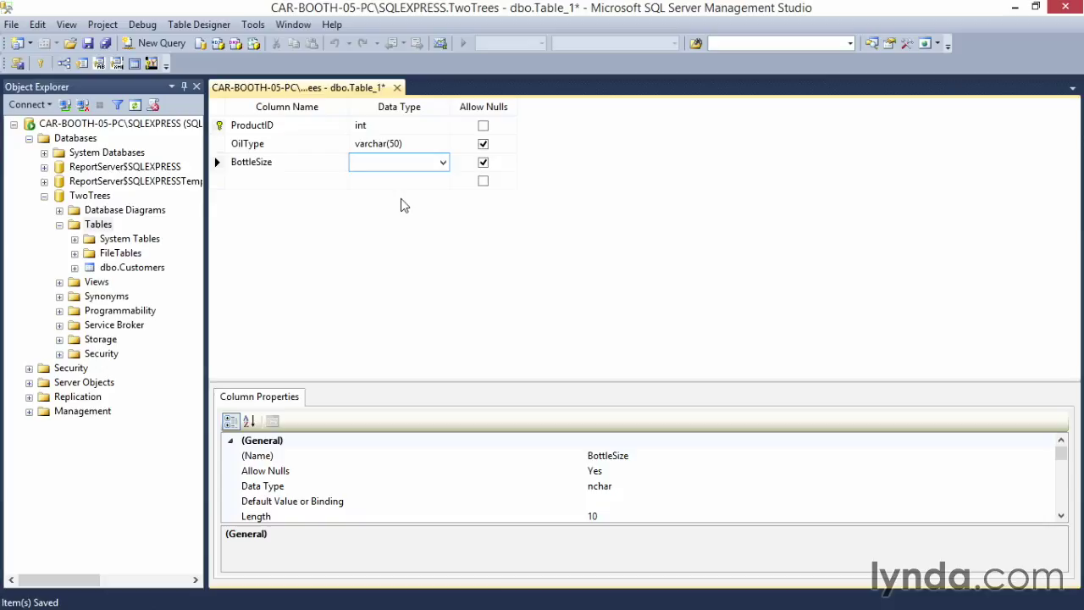
{"action": "type", "text": "float"}
{"action": "key", "text": "Tab"}
Add a Weight column with the float data type below BottleSize
{"action": "left_click", "coordinate": [286, 179]}
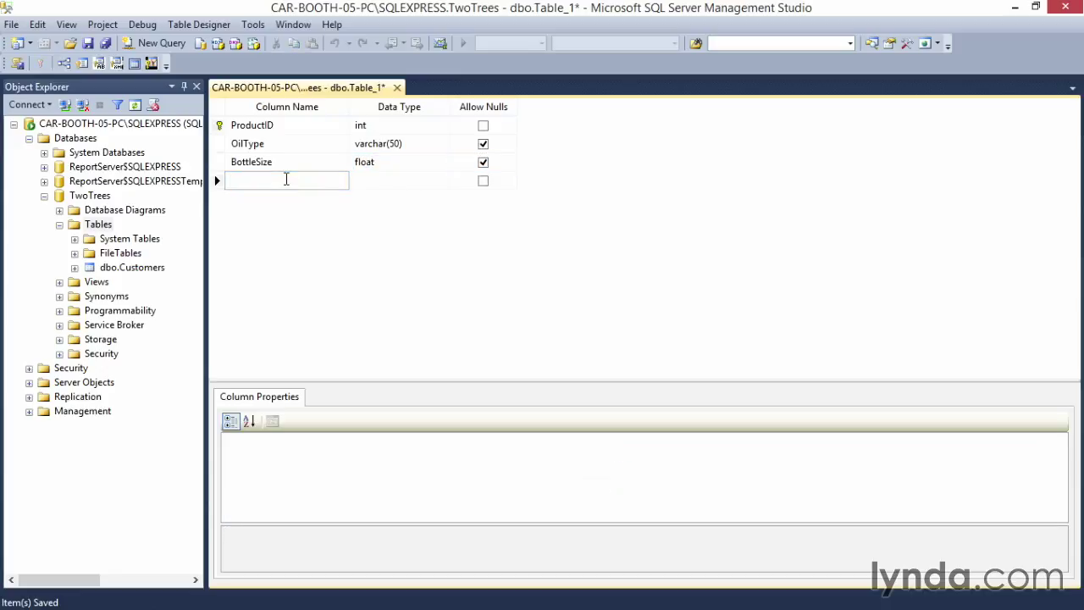
{"action": "type", "text": "Weight"}
{"action": "key", "text": "Tab"}
{"action": "type", "text": "float"}
{"action": "key", "text": "Tab"}
{"action": "key", "text": "Tab"}
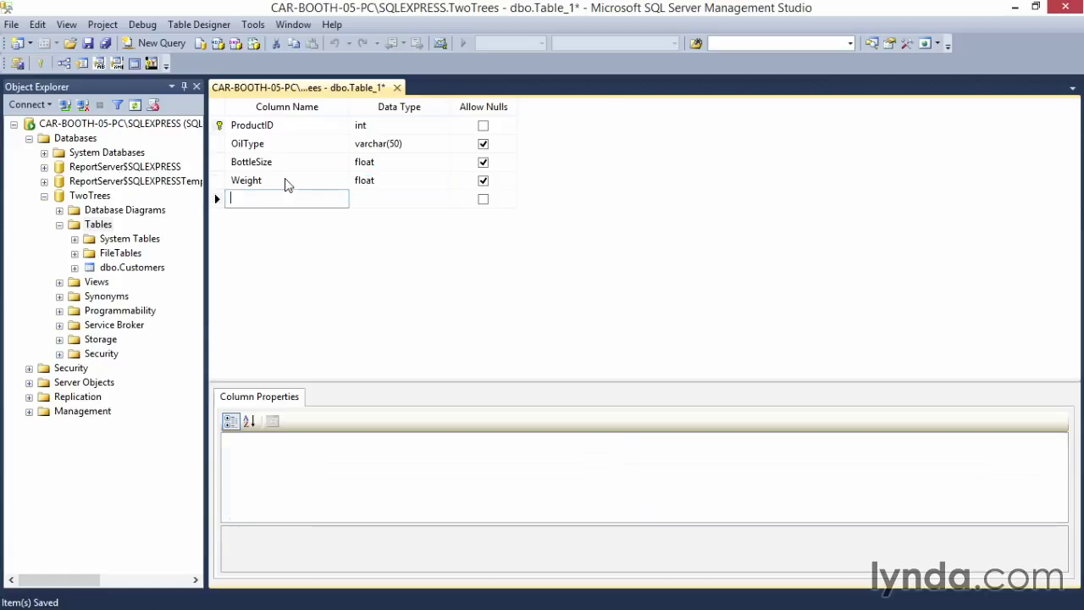
Add a Price column with the money data type below Weight
{"action": "type", "text": "Price"}
{"action": "key", "text": "Tab"}
{"action": "key", "text": "BackSpace"}
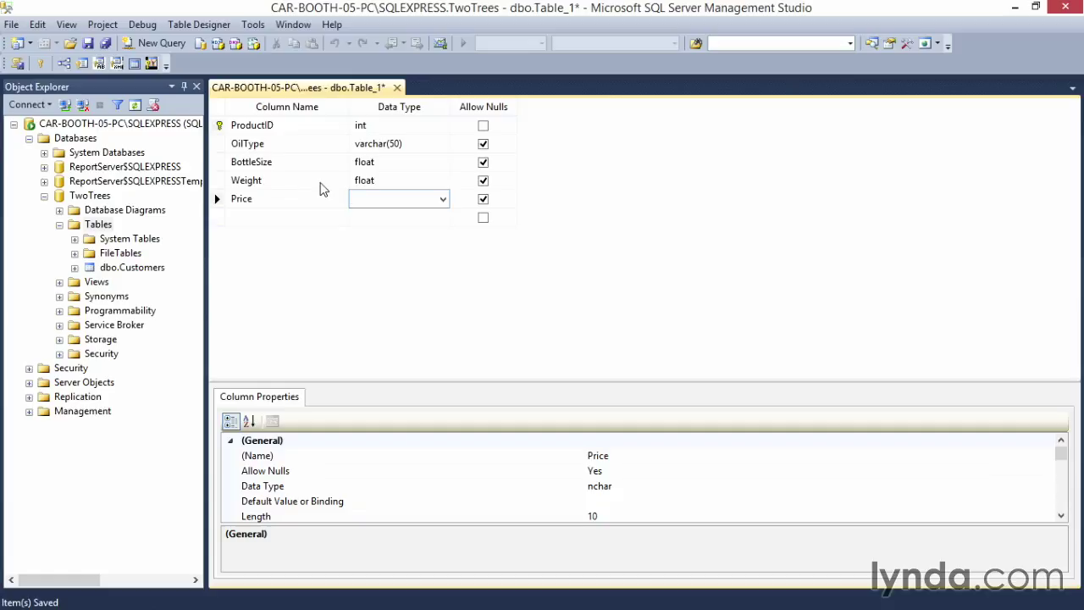
{"action": "left_click", "coordinate": [442, 199]}
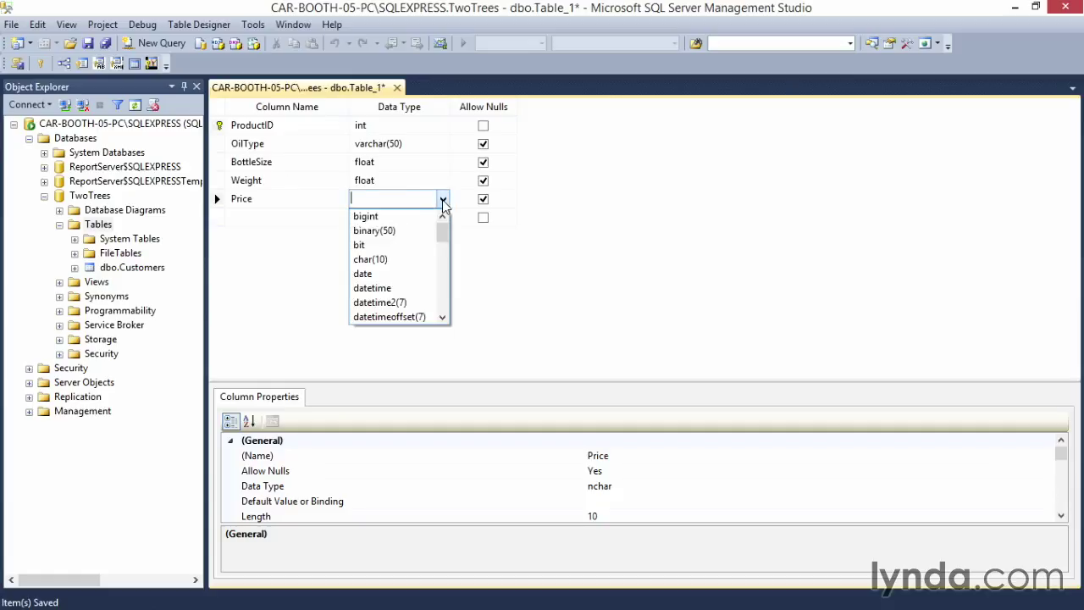
{"action": "left_click_drag", "start_coordinate": [446, 228], "coordinate": [449, 267]}
{"action": "key", "text": "Escape"}
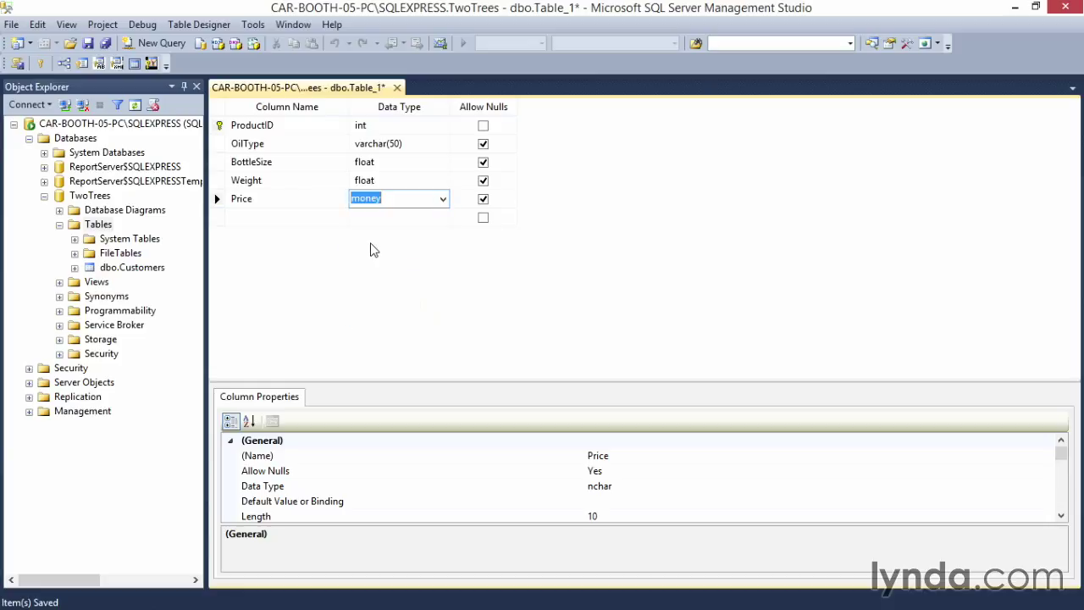
Save the new table as Products and close its design
{"action": "left_click", "coordinate": [89, 45]}
{"action": "type", "text": "Products"}
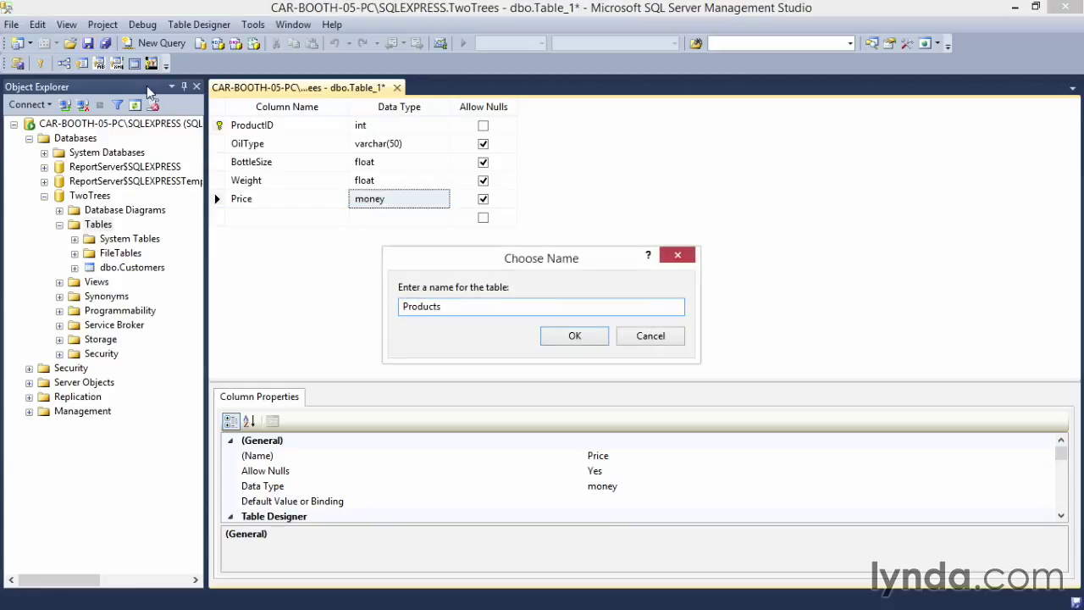
{"action": "left_click", "coordinate": [569, 338]}
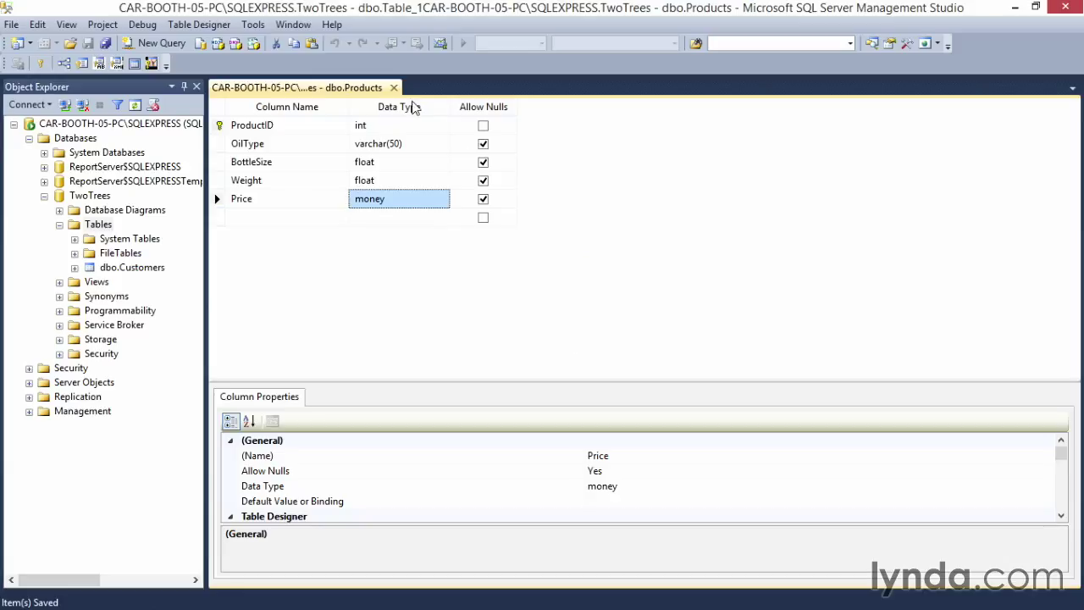
{"action": "left_click", "coordinate": [396, 87]}
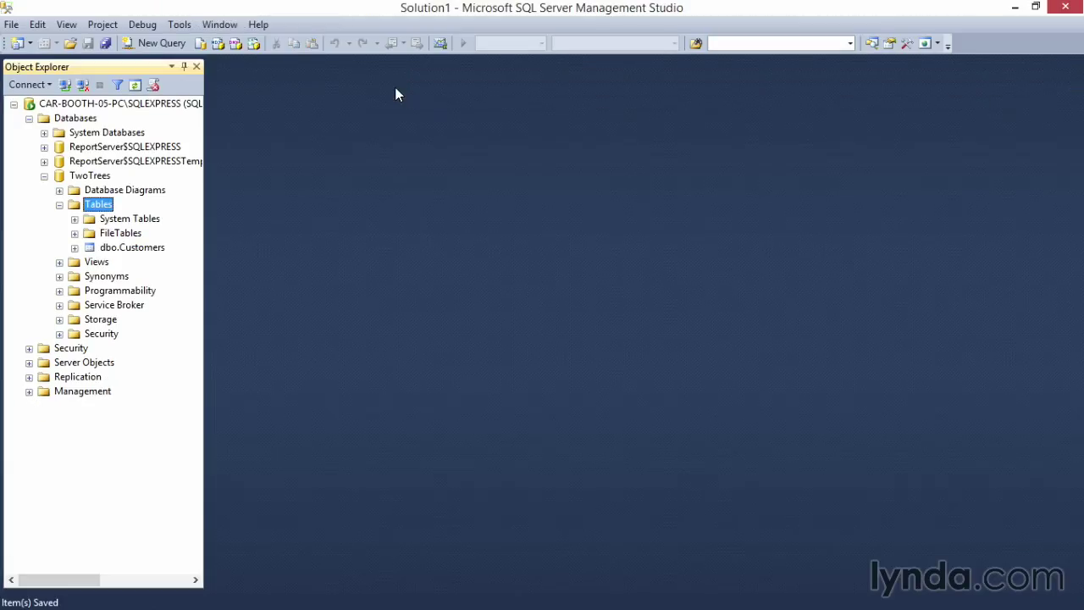
Refresh the list of tables in the TwoTrees database and expand the Invoices table
{"action": "right_click", "coordinate": [97, 204]}
{"action": "left_click", "coordinate": [150, 320]}
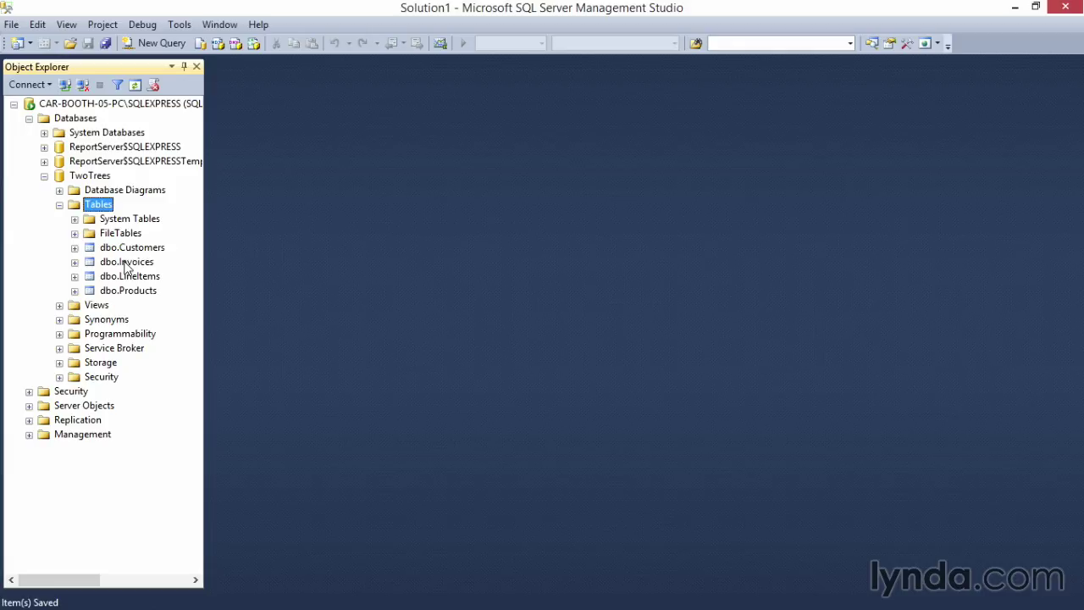
{"action": "left_click", "coordinate": [105, 264]}
{"action": "left_click", "coordinate": [74, 263]}
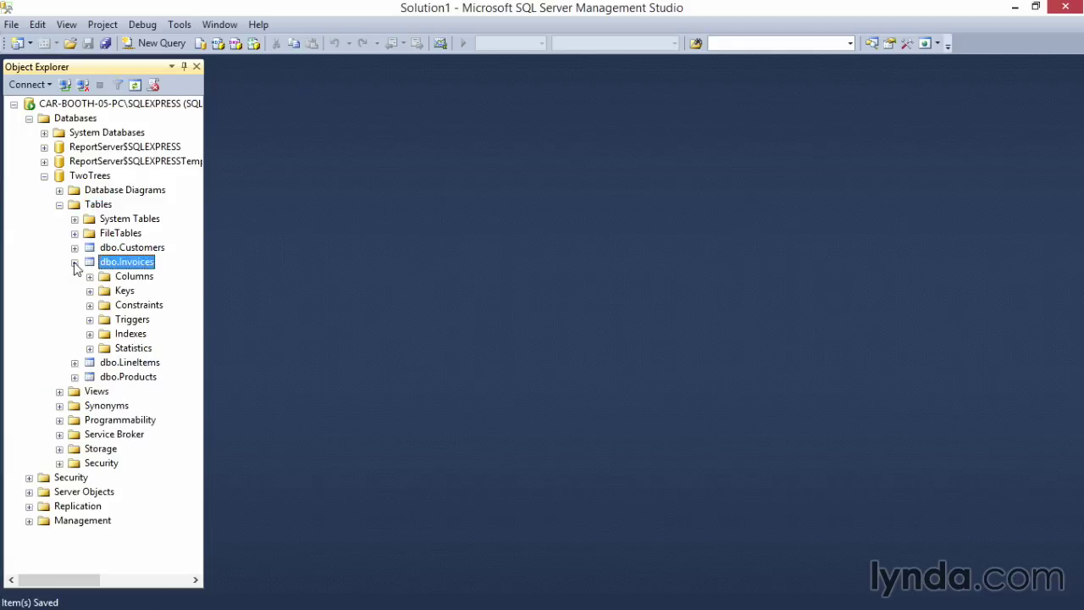
Add a check constraint to the Invoices table with the expression MethodOfPayment In ('Credit Card','Purchase Order')
{"action": "right_click", "coordinate": [107, 310]}
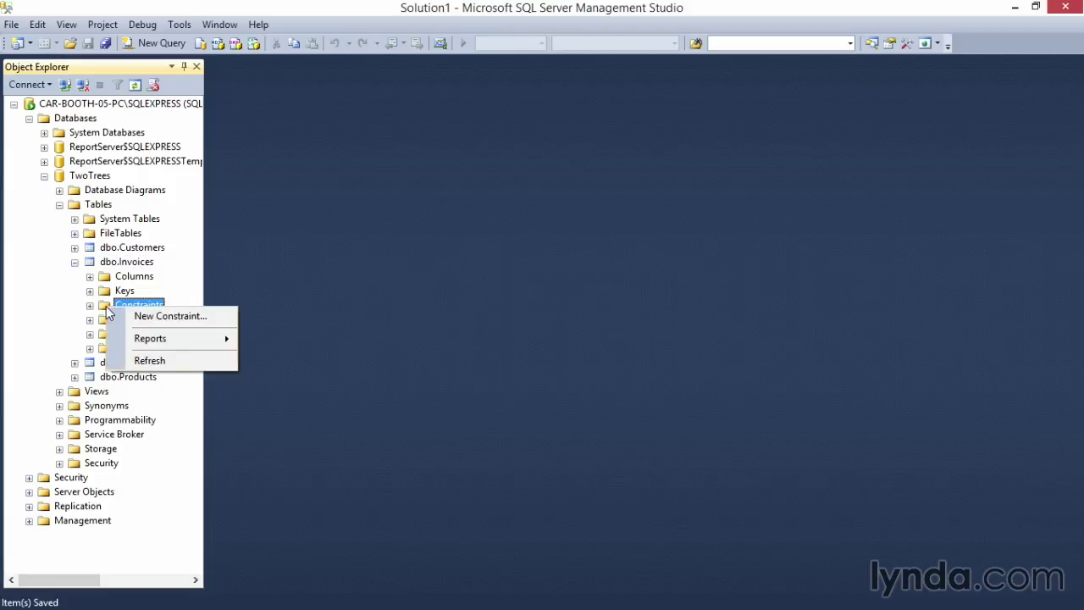
{"action": "left_click", "coordinate": [153, 319]}
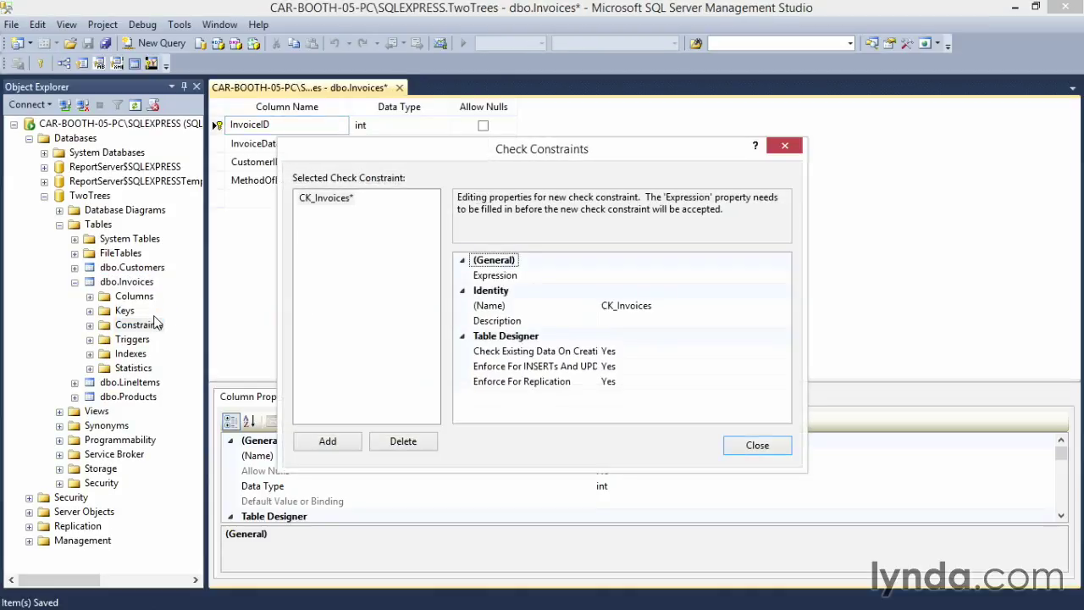
{"action": "left_click", "coordinate": [634, 275]}
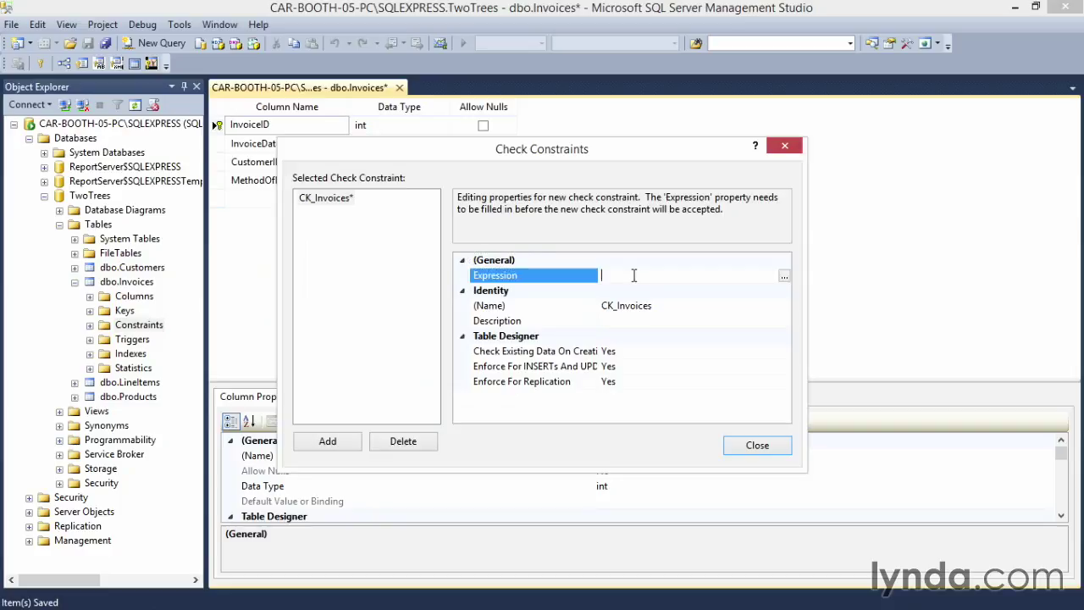
{"action": "left_click", "coordinate": [784, 281]}
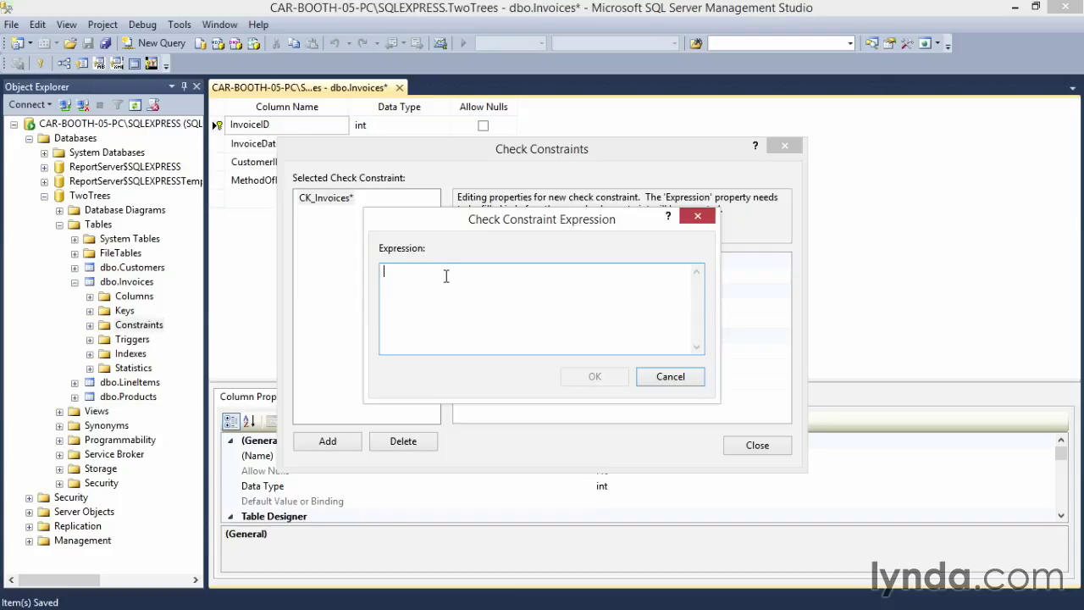
{"action": "type", "text": "Metho"}
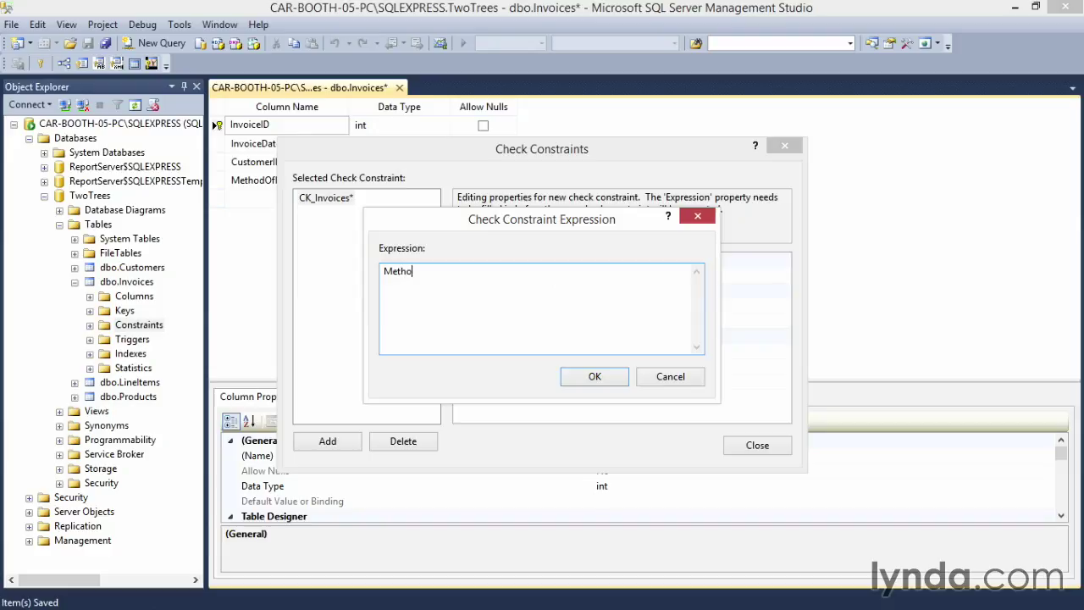
{"action": "type", "text": "dOfPayment In ("}
{"action": "type", "text": "'Credit Card','Purchas"}
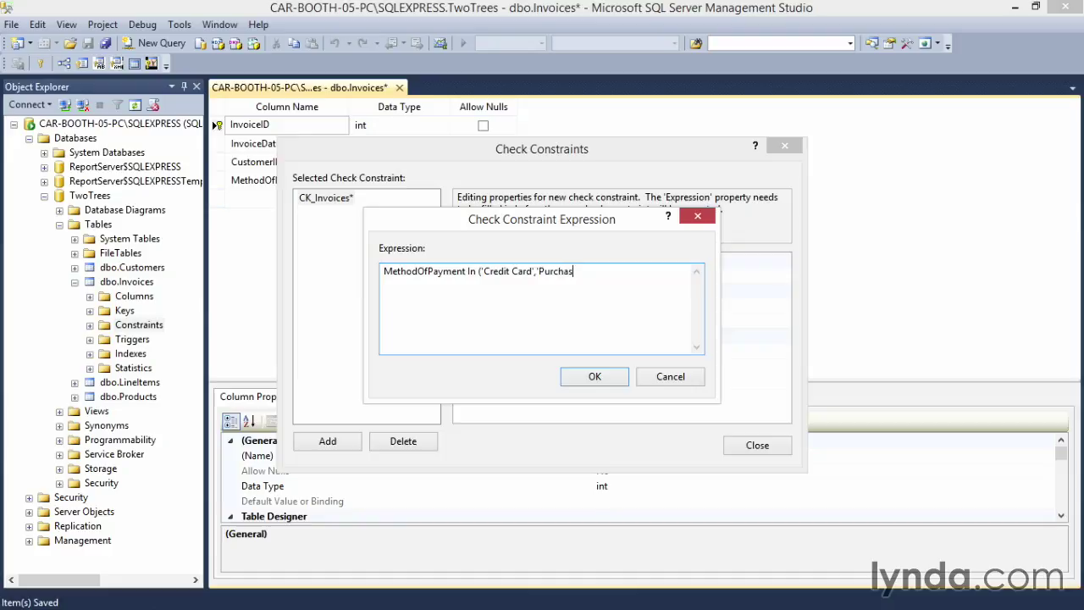
{"action": "type", "text": "e Order')"}
{"action": "left_click", "coordinate": [594, 379]}
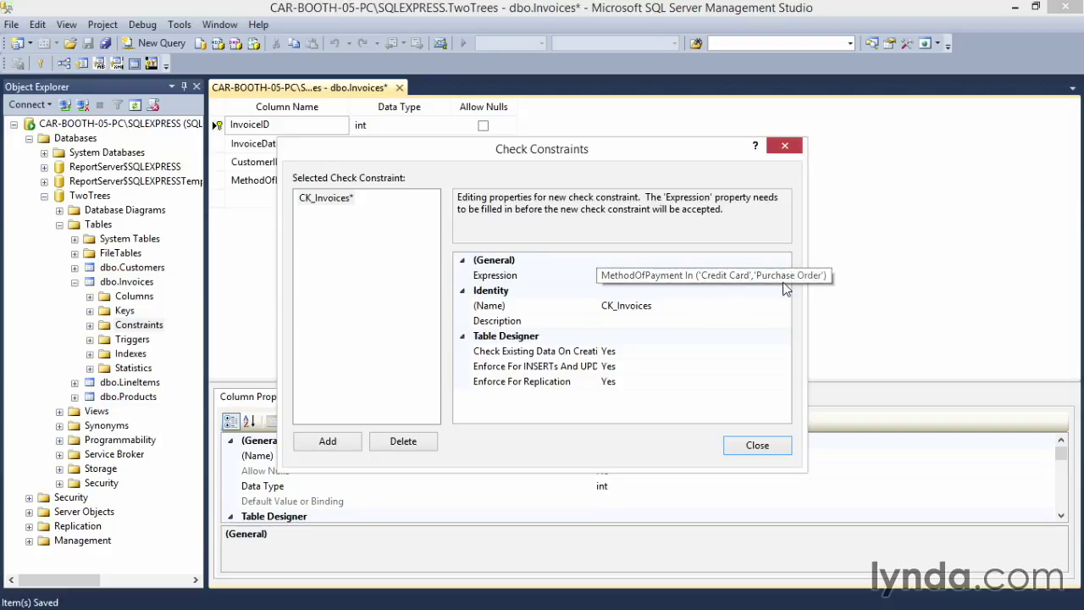
Close the check constraints and the Invoices table design, saving the changes
{"action": "left_click", "coordinate": [751, 449]}
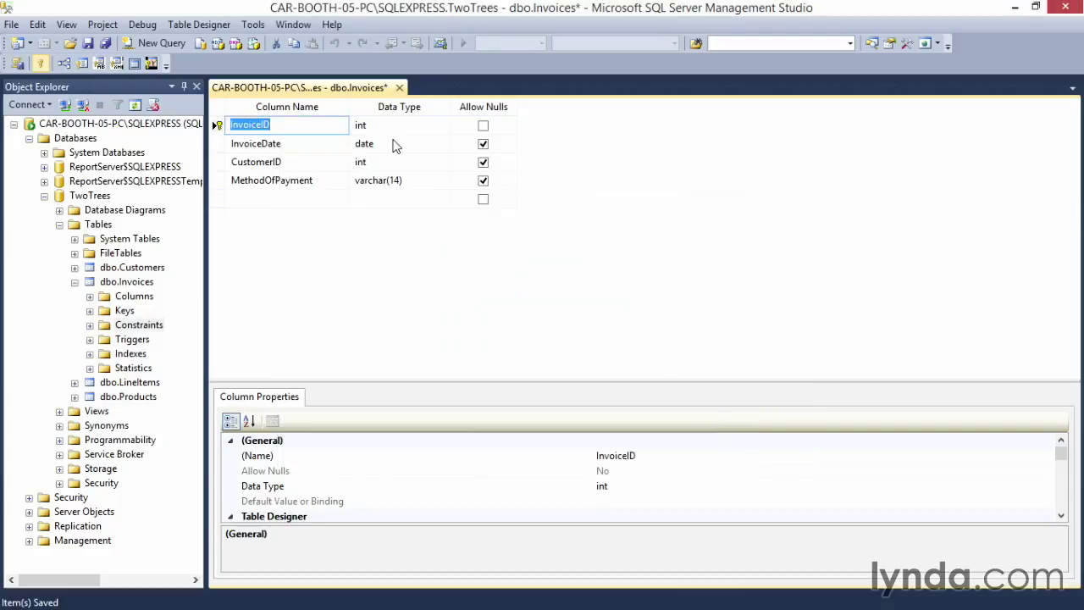
{"action": "left_click", "coordinate": [399, 87]}
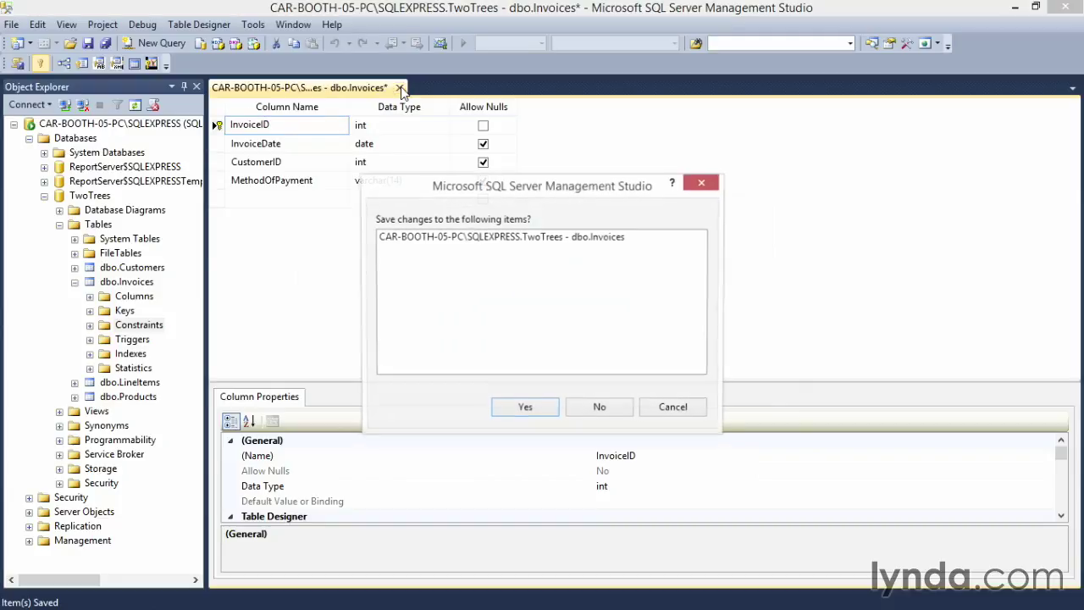
{"action": "left_click", "coordinate": [524, 410]}
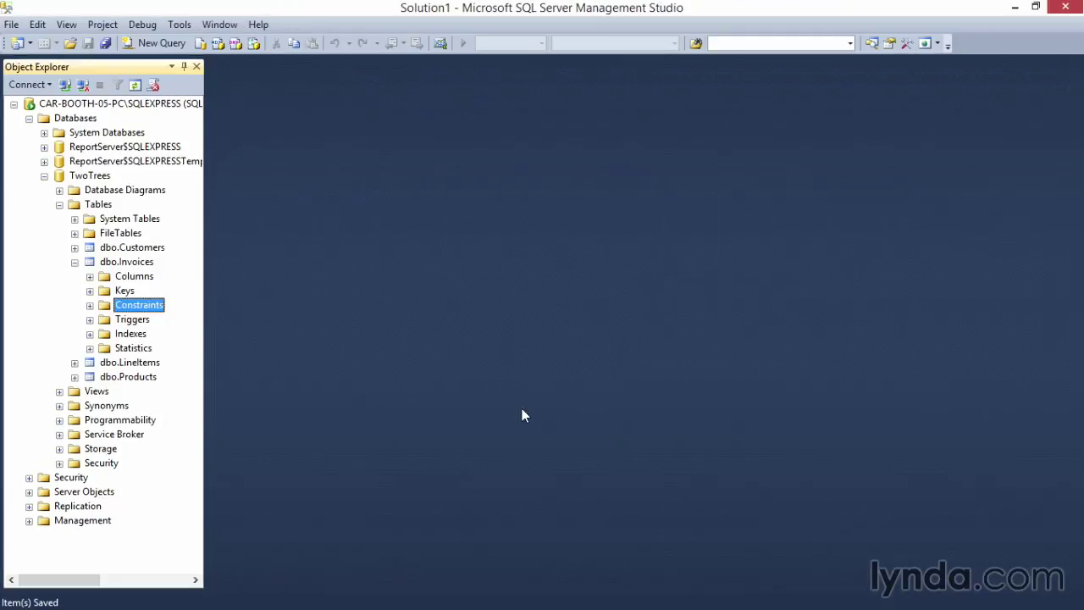